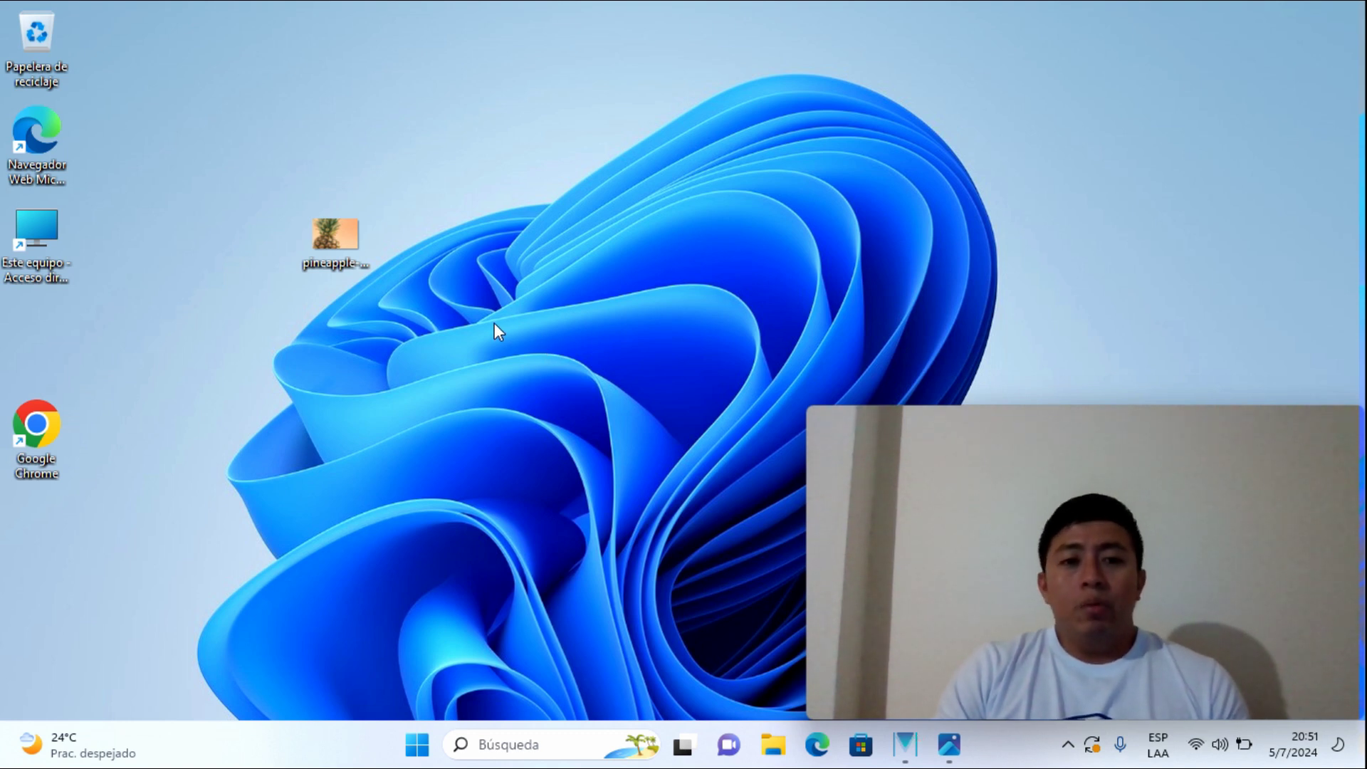
Step: Open the pineapple image from the desktop to see its current default viewer, and close it
double_click(346, 238)
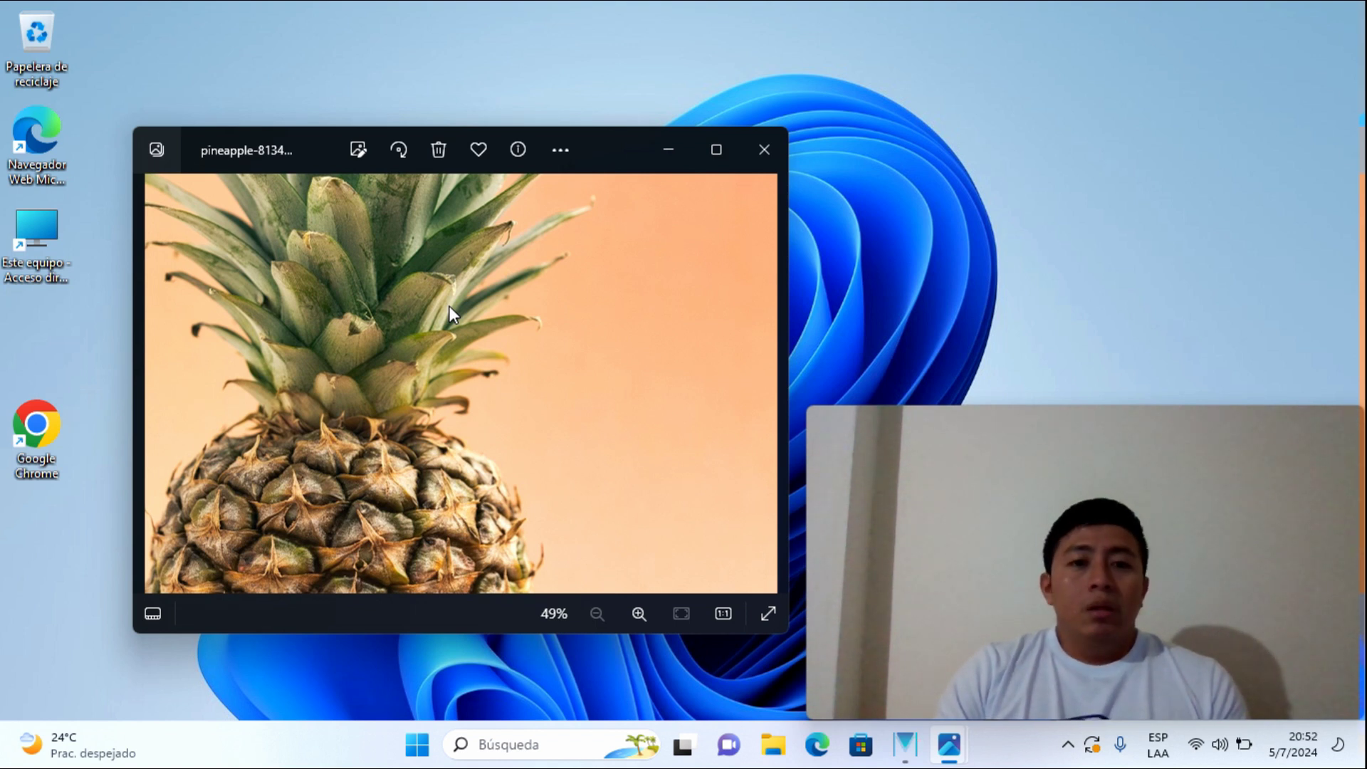
left_click(779, 159)
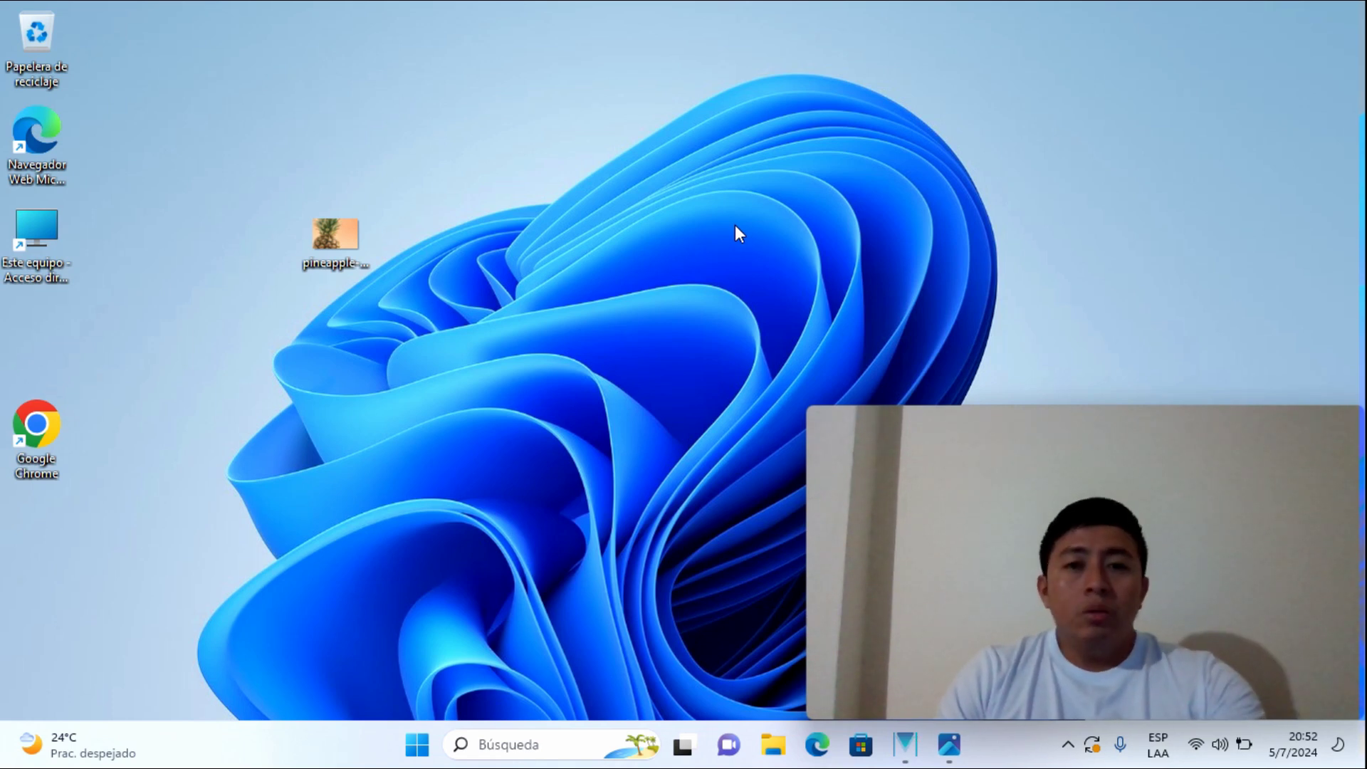
Step: Search Windows for "editor" and open the Registry Editor (Editor del Registro)
key("super")
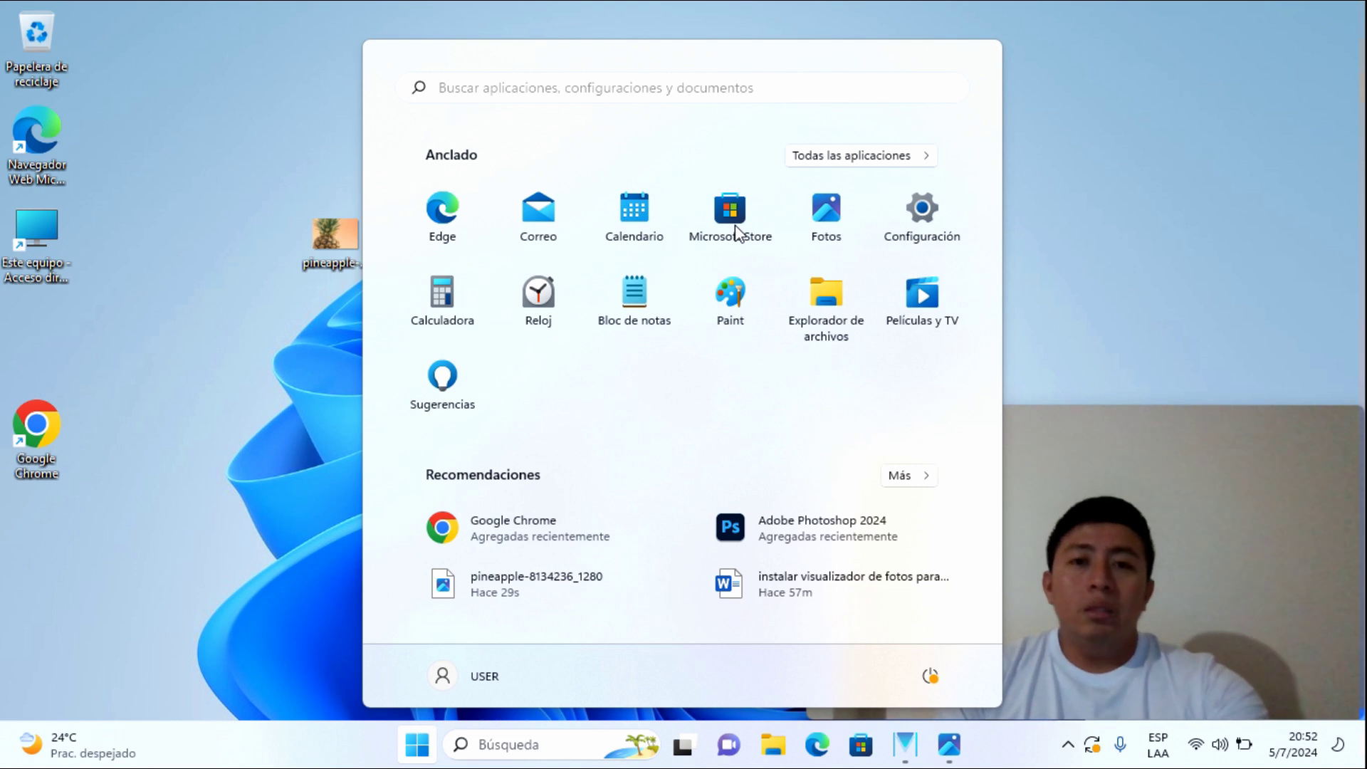
type("editor")
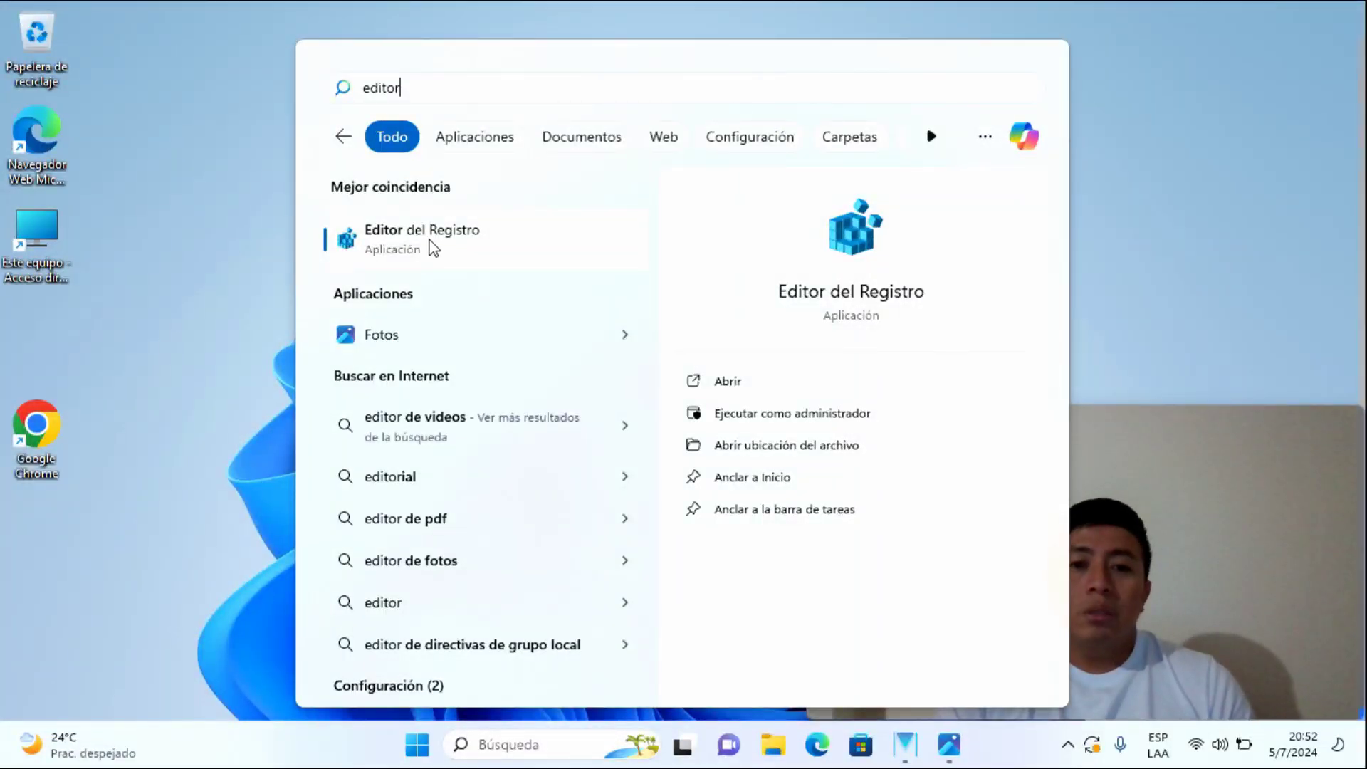
left_click(426, 238)
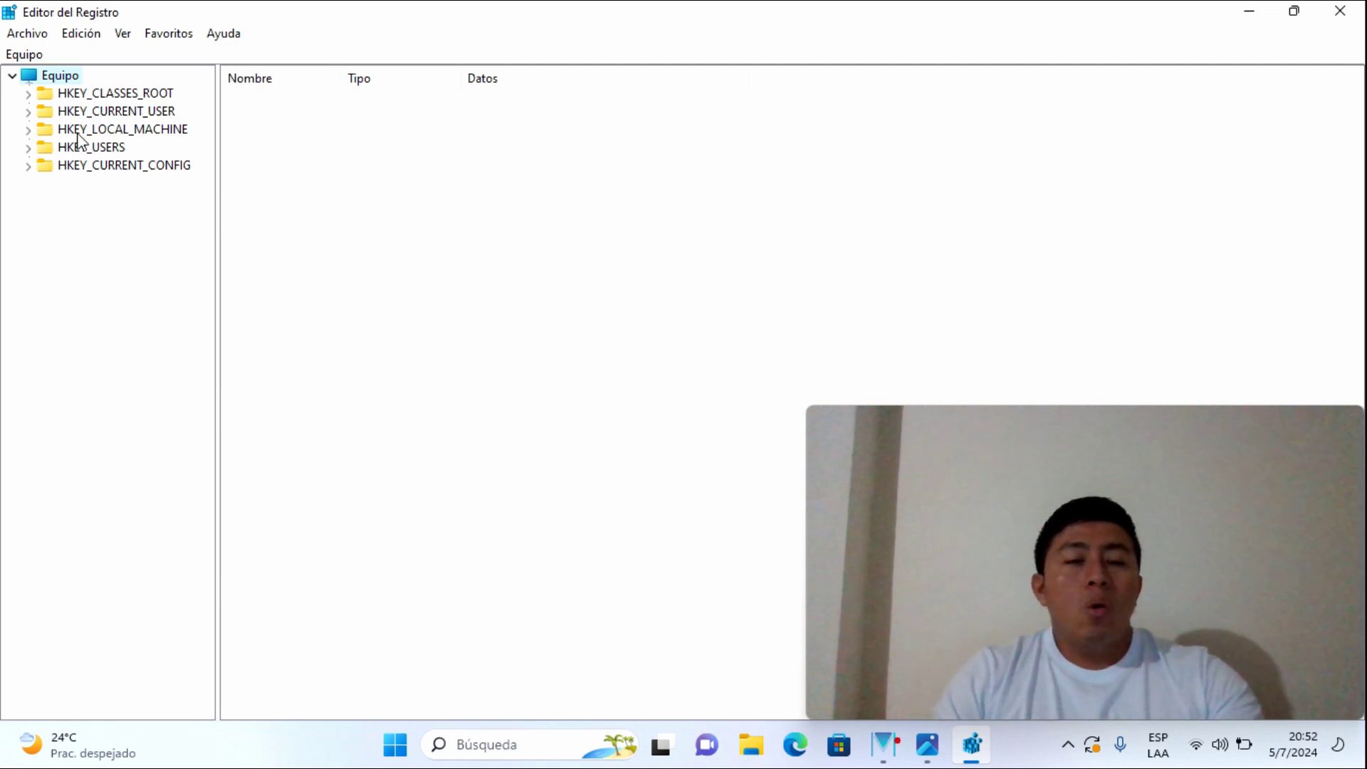
Step: Expand the registry tree through HKEY_LOCAL_MACHINE and SOFTWARE down to the contents of the Microsoft key
left_click(29, 134)
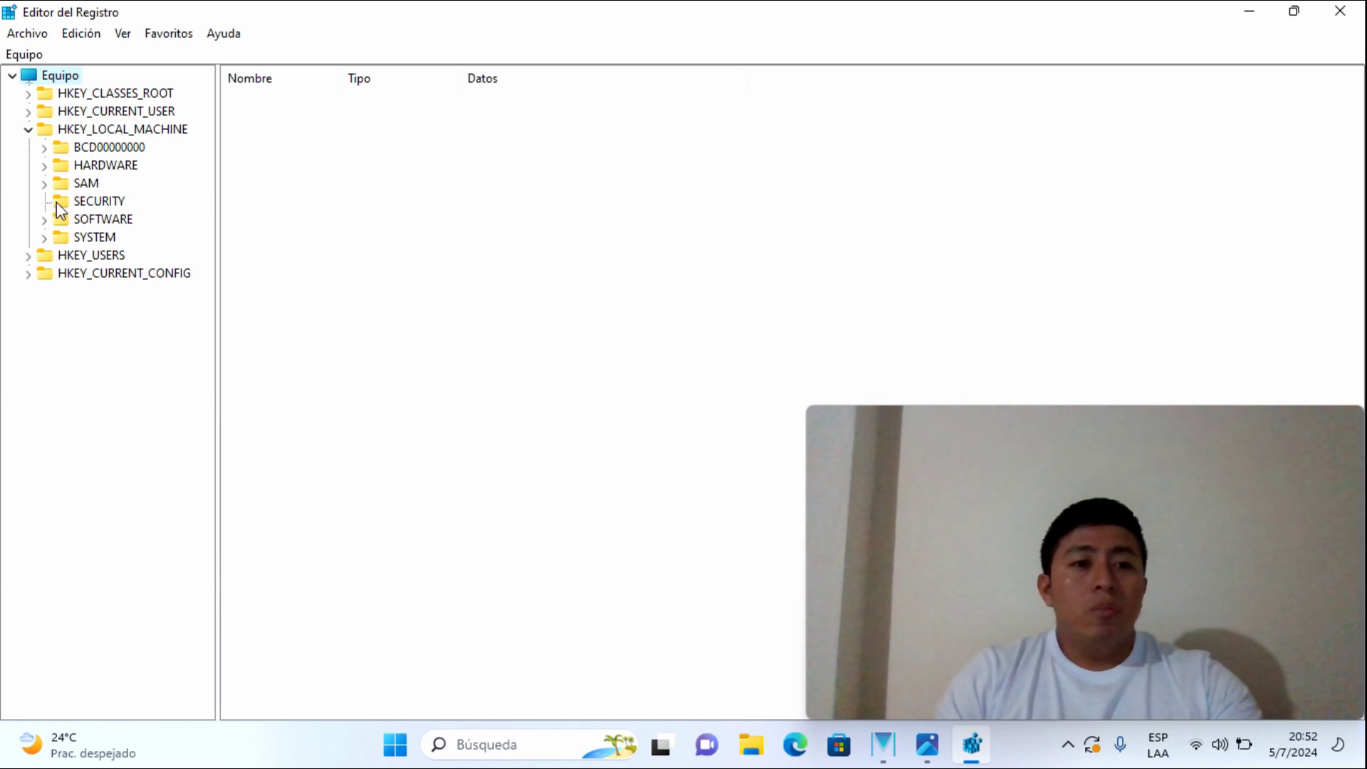
left_click(50, 221)
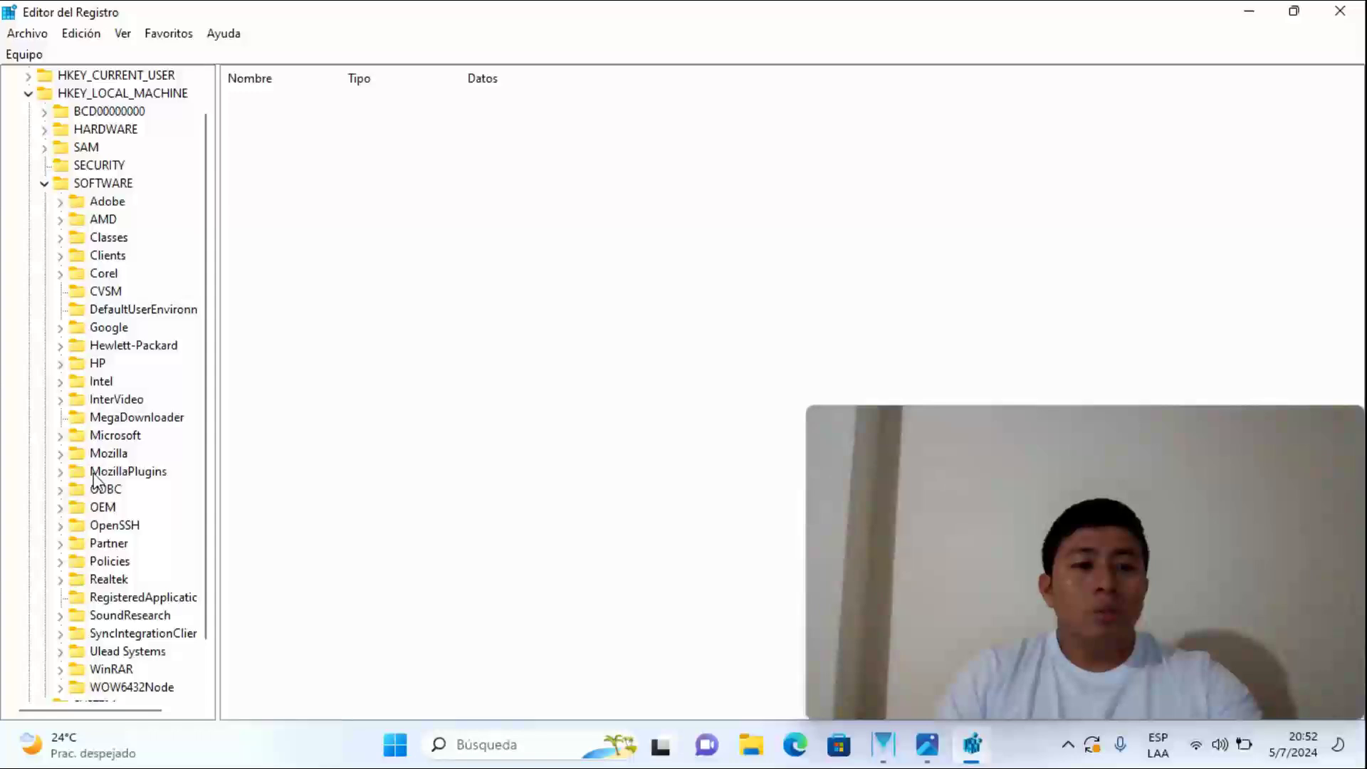
left_click(60, 437)
Step: Within the Microsoft key, expand Windows Photo Viewer and Capabilities, and open the FileAssociations key
scroll(131, 531, "down", 6)
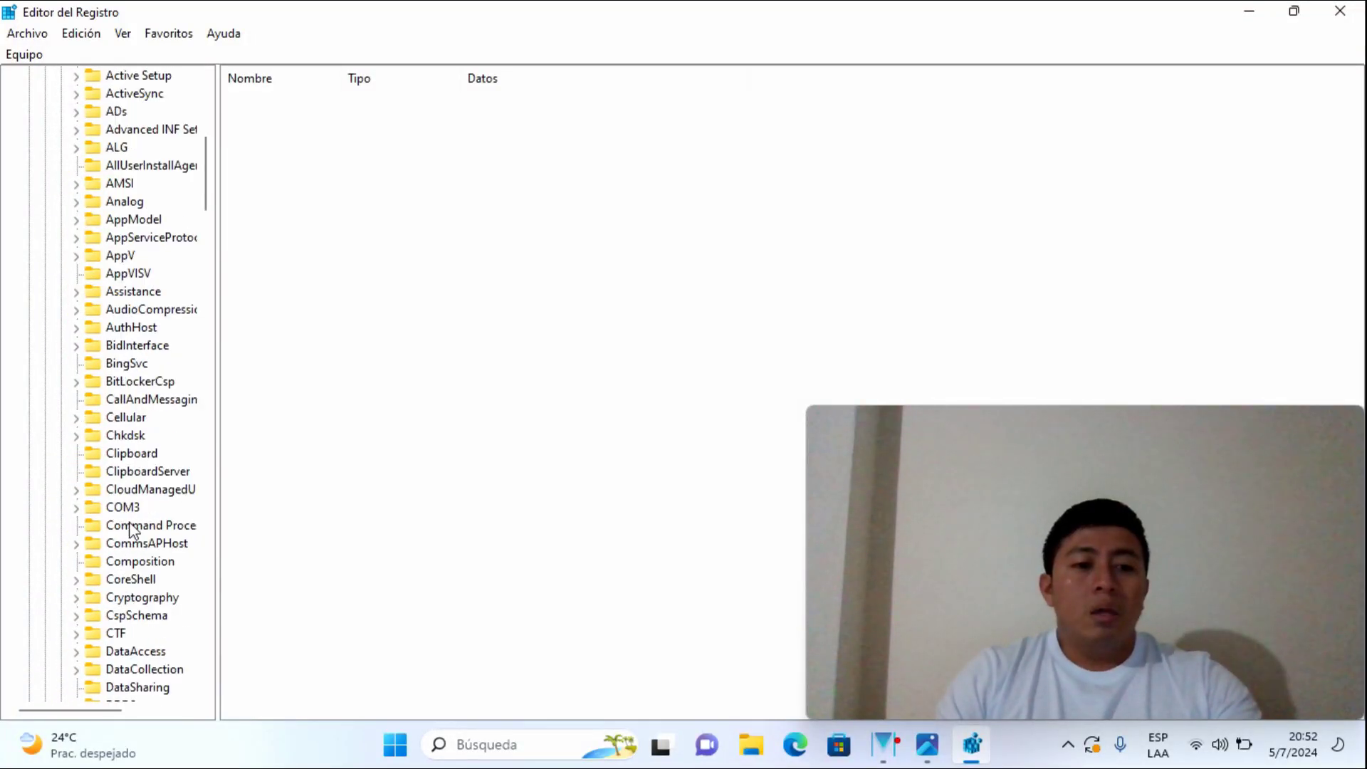
scroll(130, 530, "down", 13)
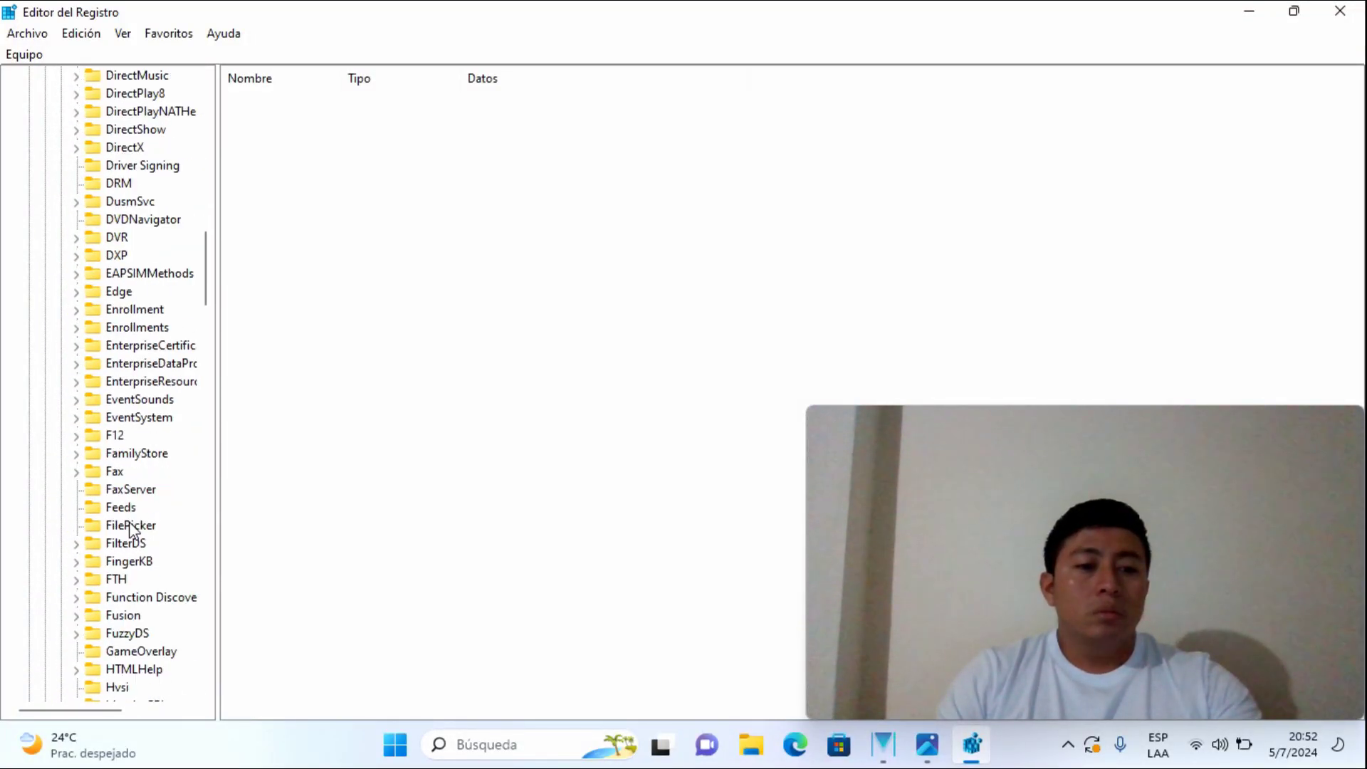
scroll(130, 531, "down", 6)
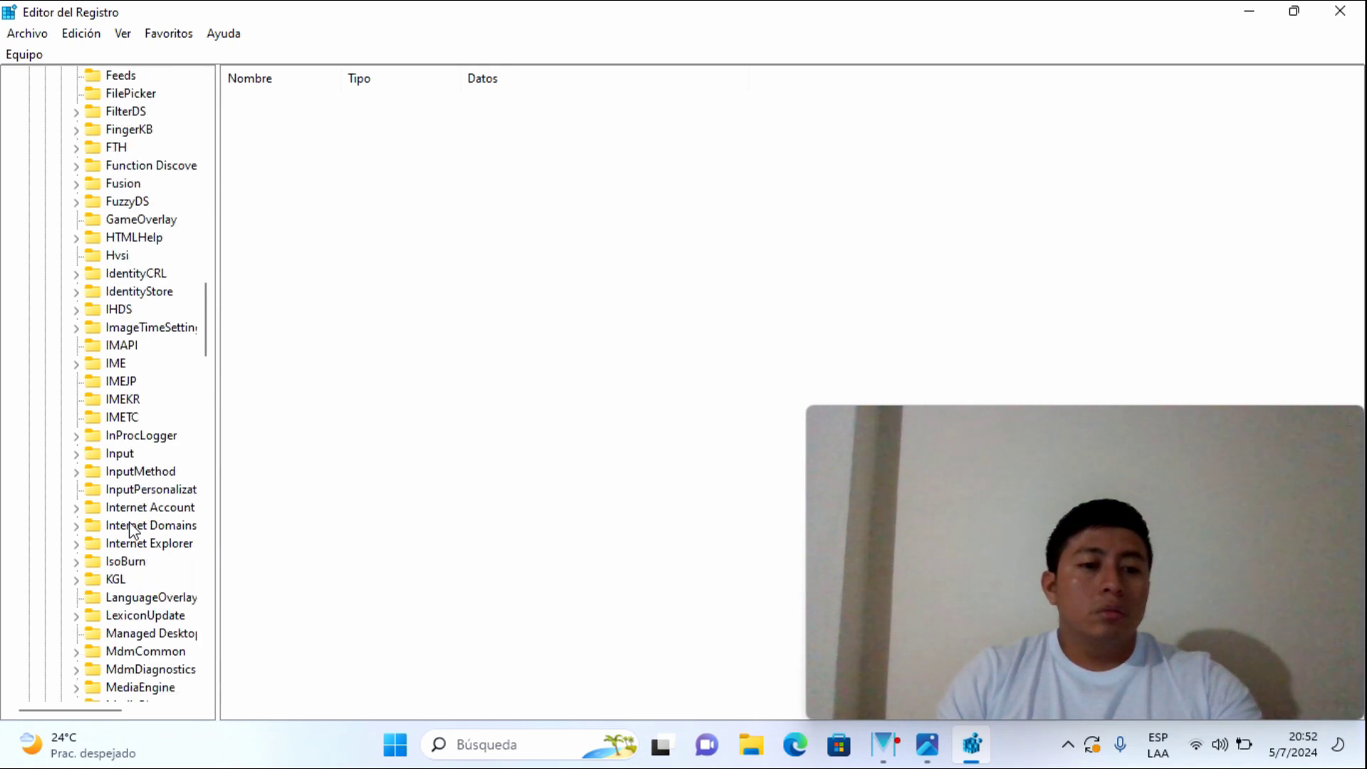
scroll(130, 530, "down", 1)
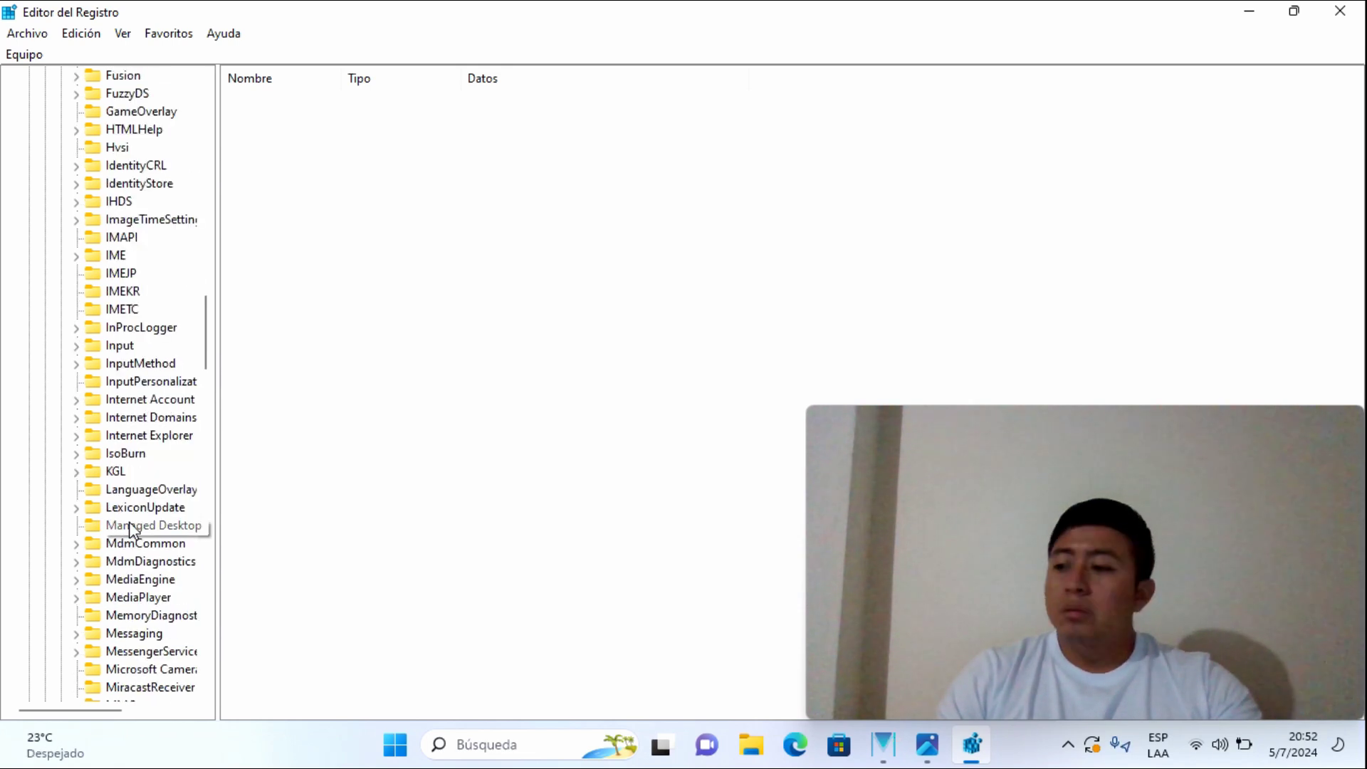
scroll(131, 531, "down", 12)
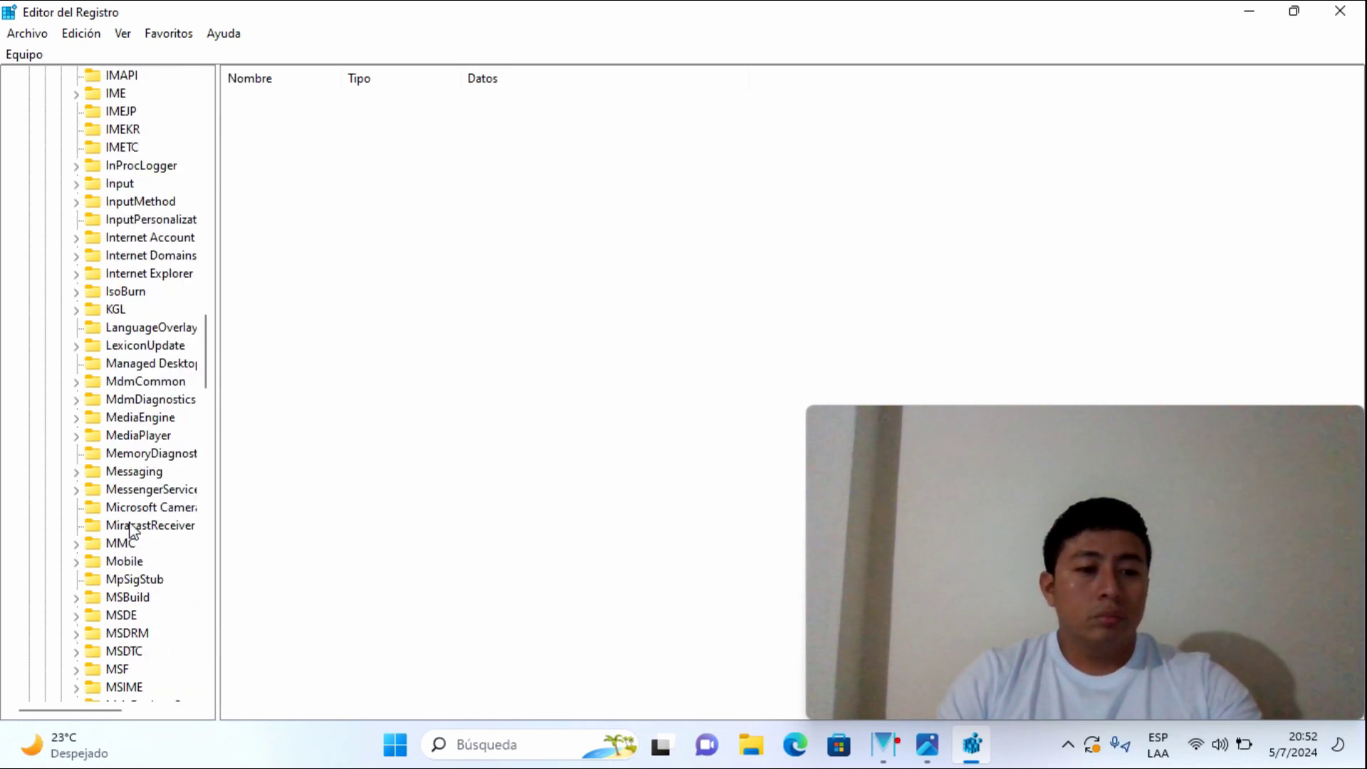
scroll(130, 531, "down", 16)
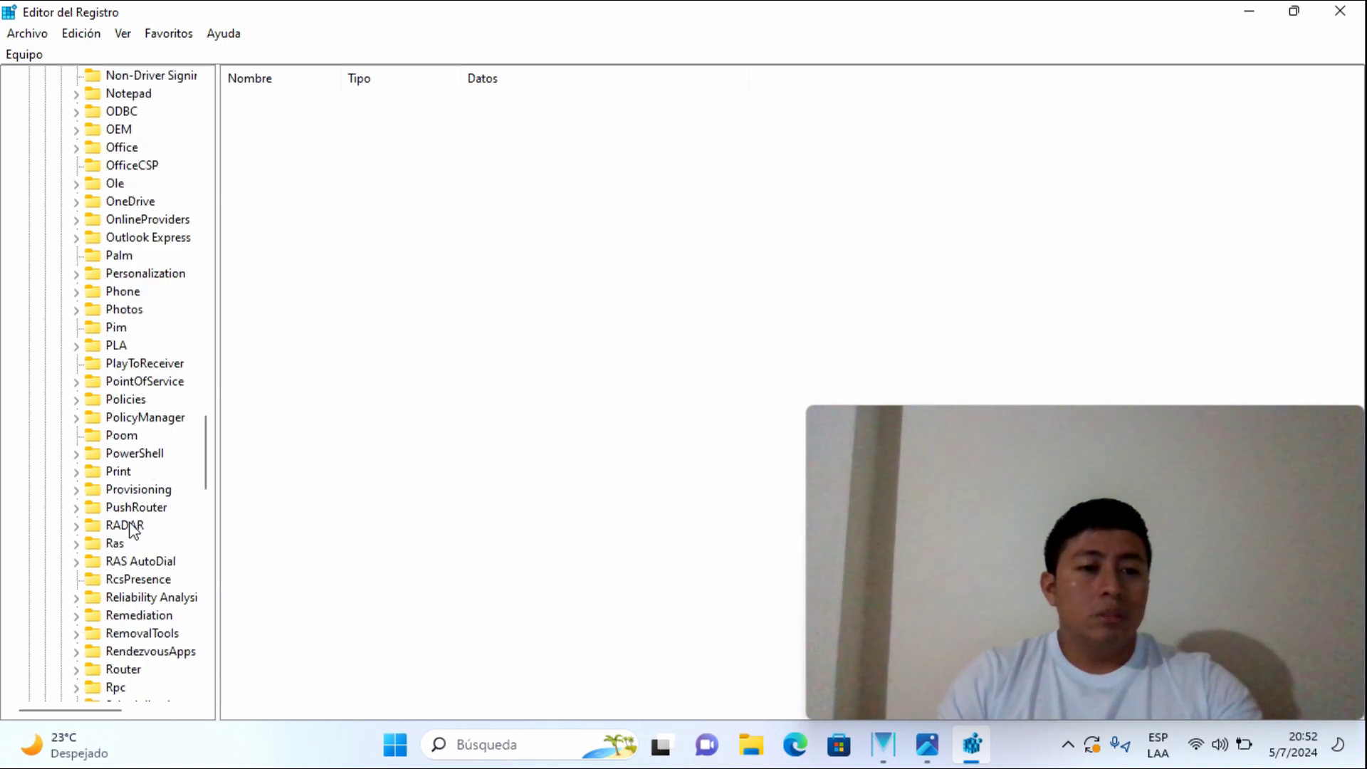
scroll(130, 530, "down", 9)
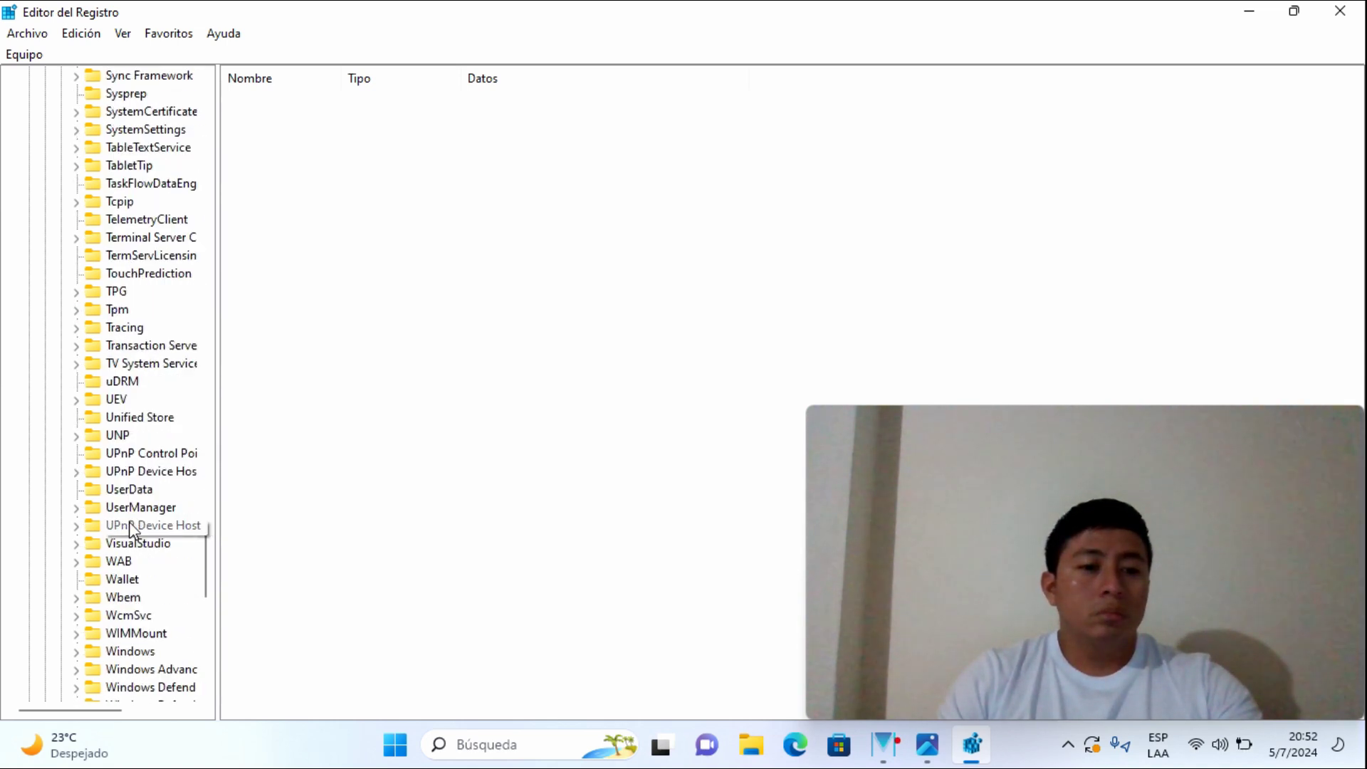
scroll(138, 524, "down", 3)
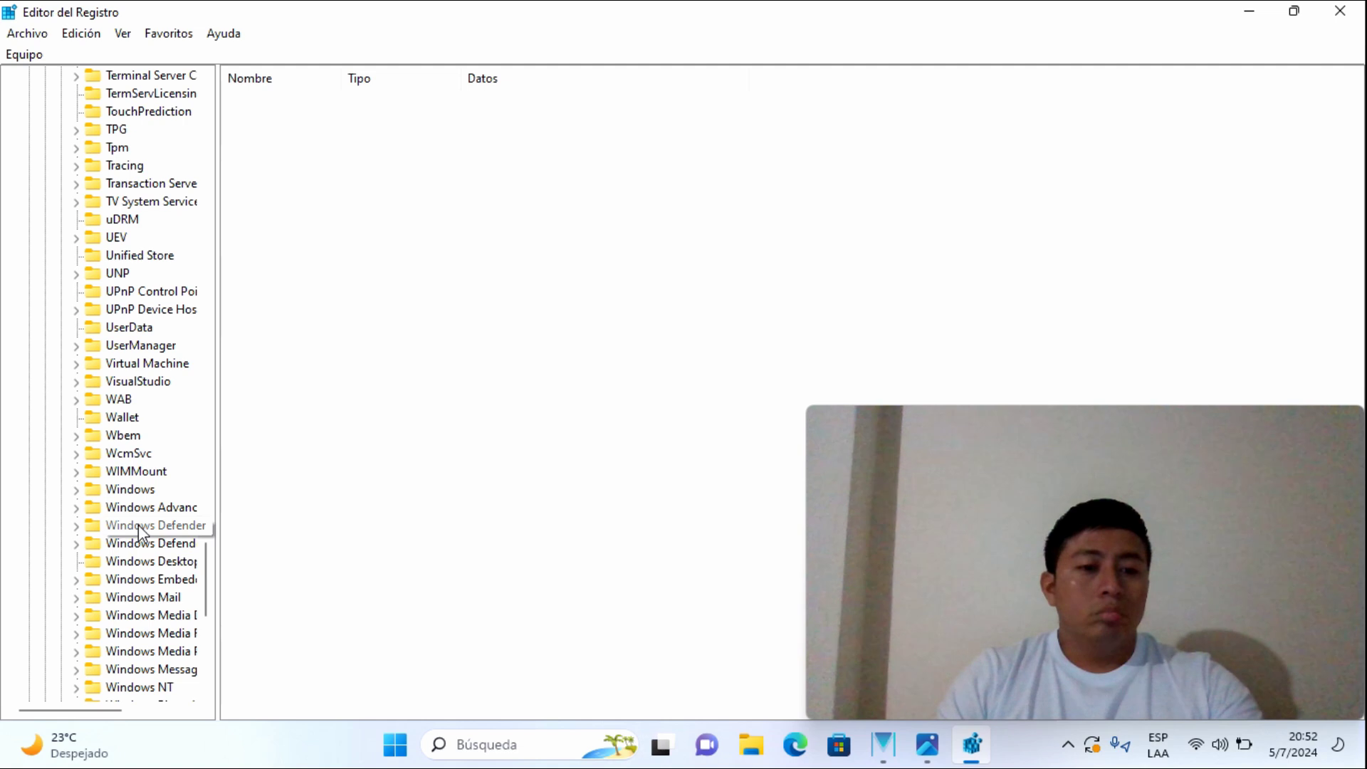
scroll(138, 524, "down", 1)
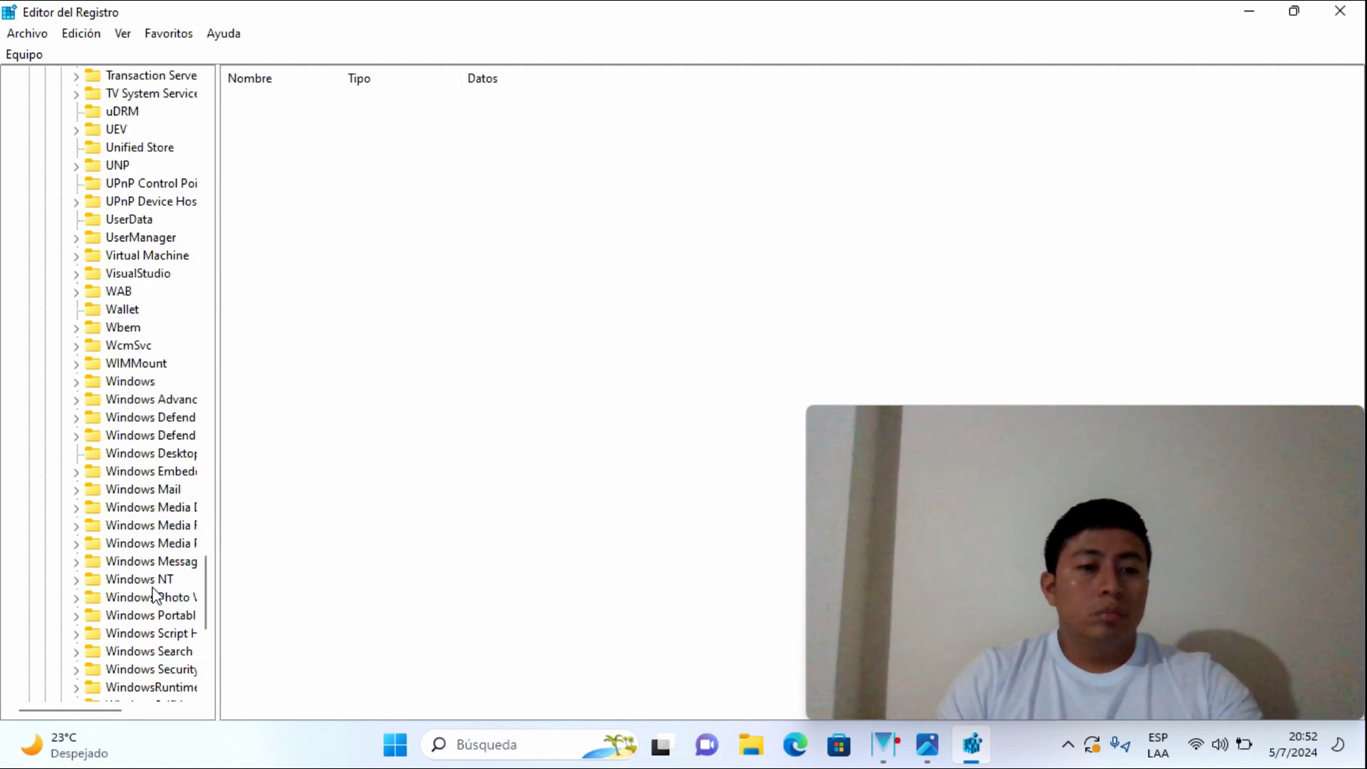
left_click(76, 599)
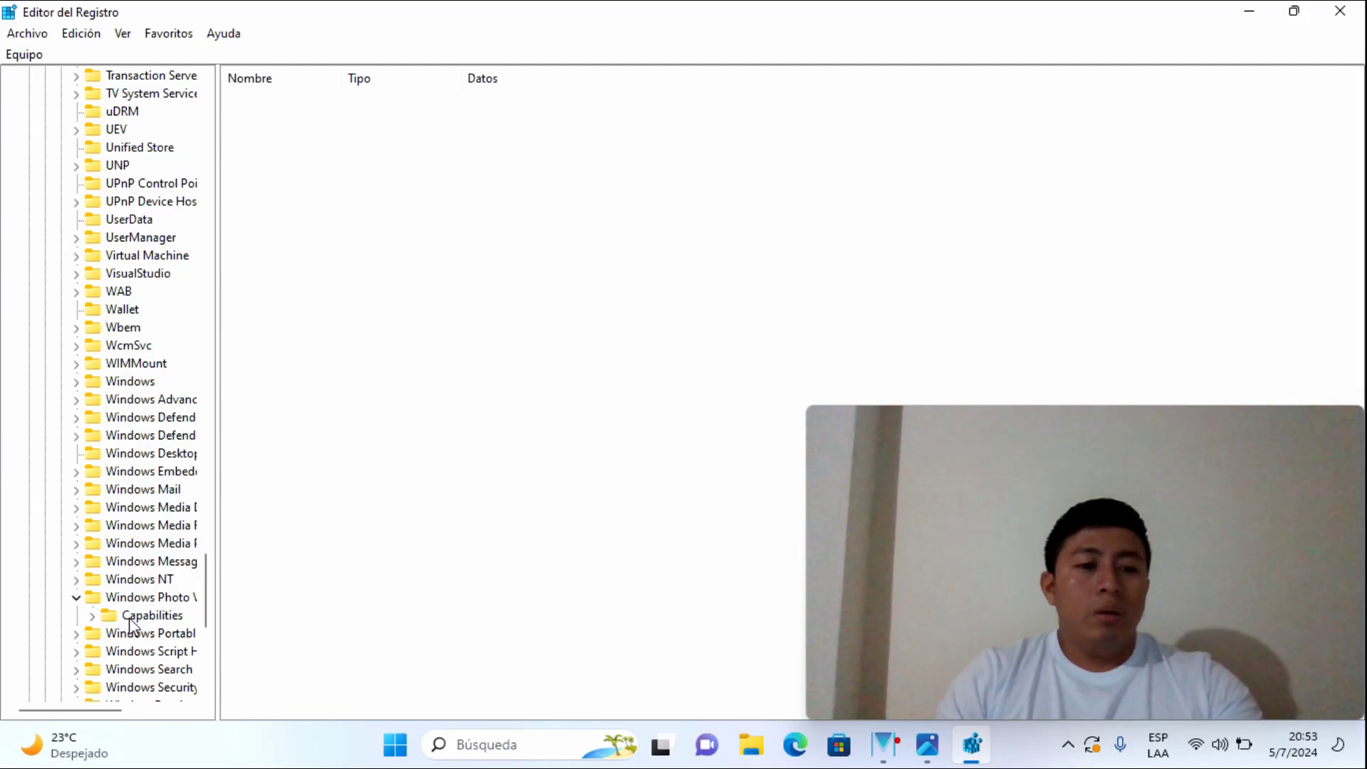
left_click(93, 616)
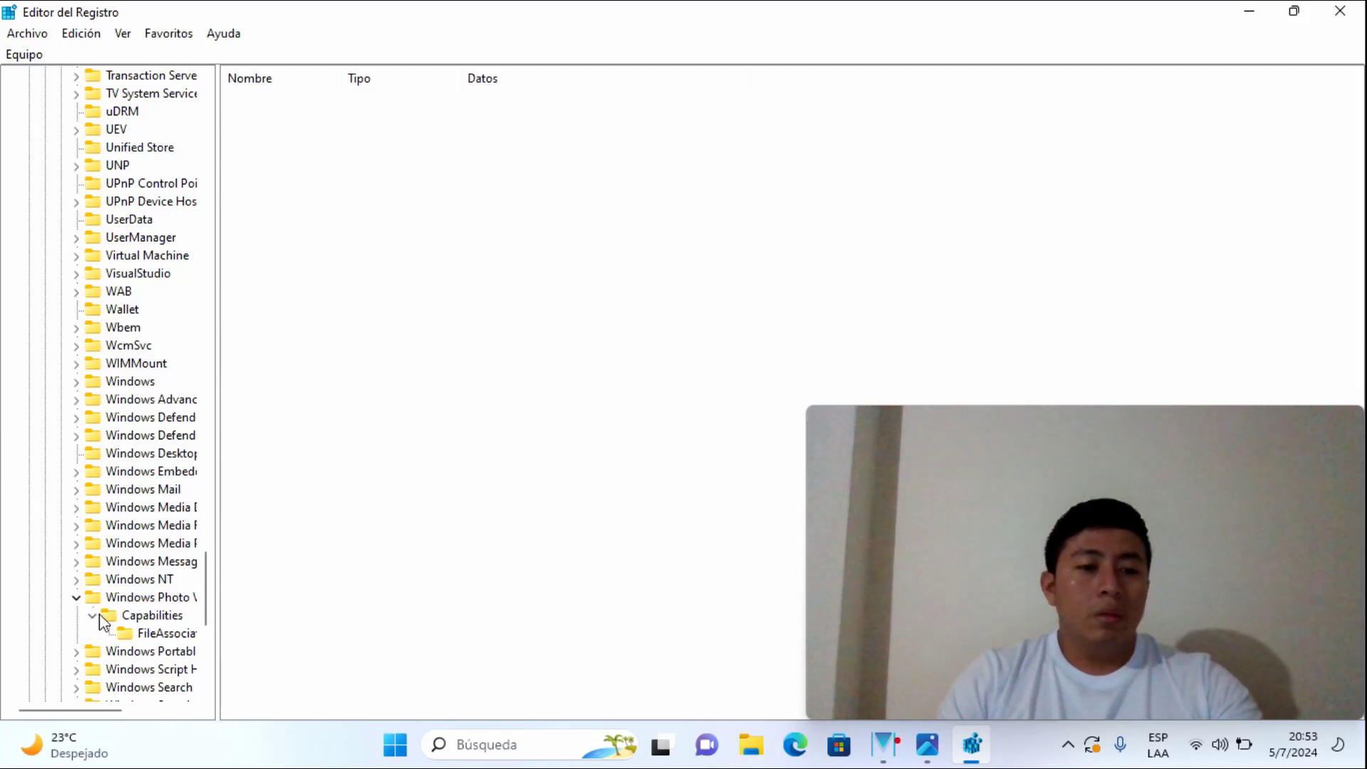
scroll(146, 631, "down", 1)
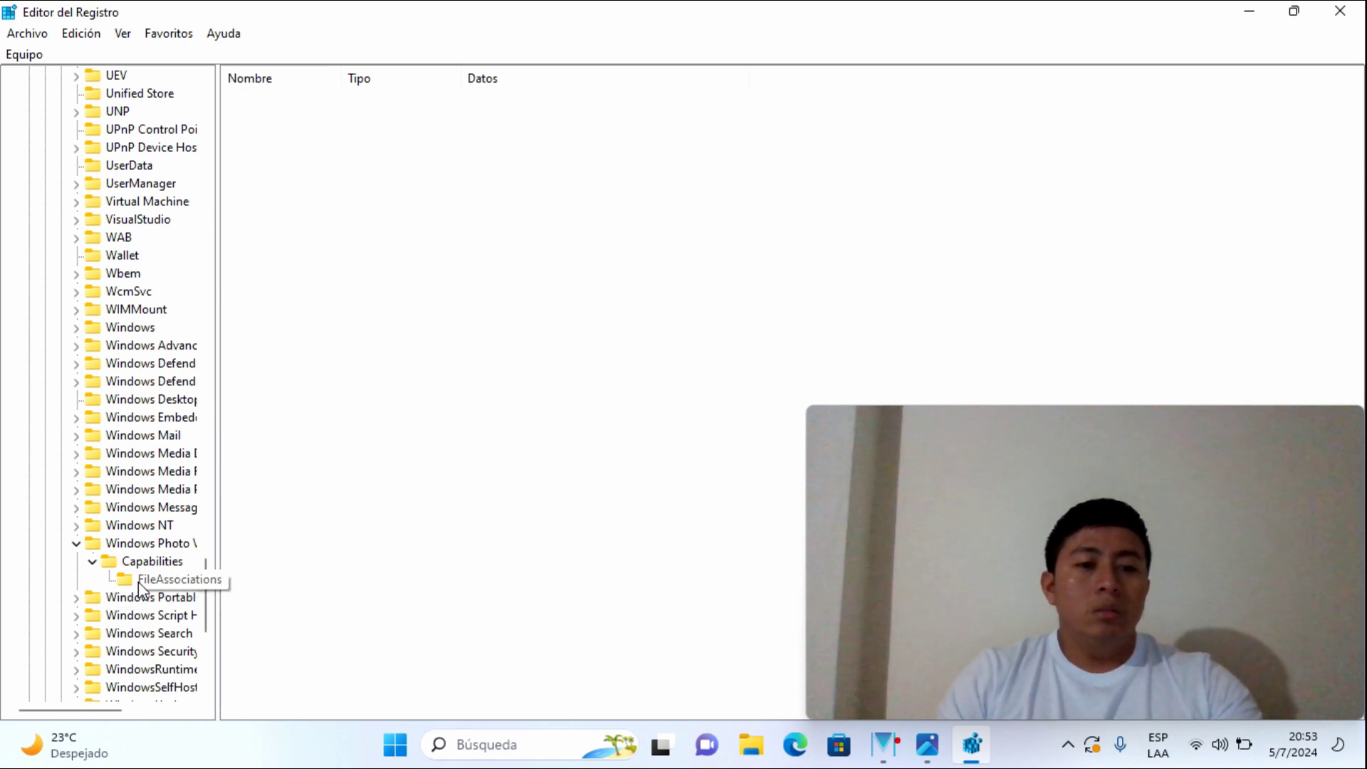
left_click(143, 580)
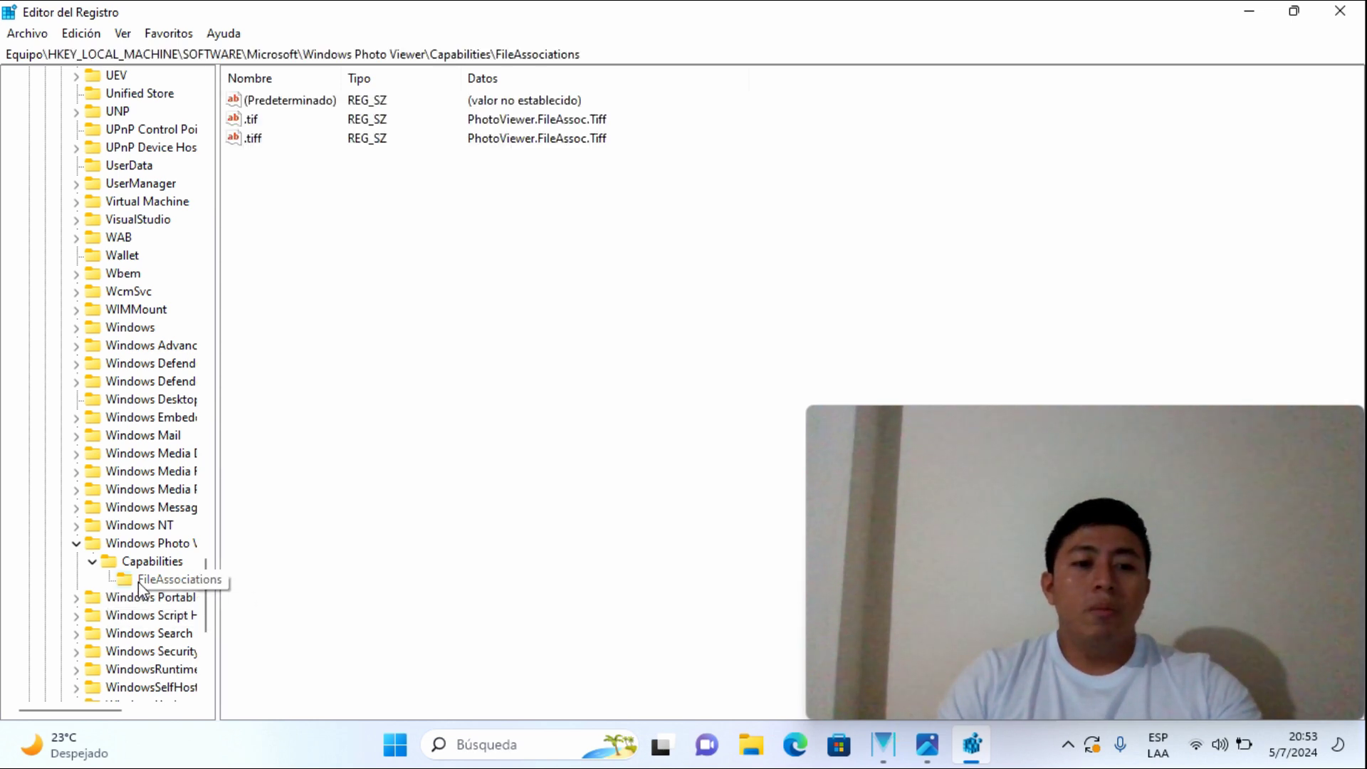
Step: Create a new string value named .jpg in the FileAssociations key
right_click(308, 274)
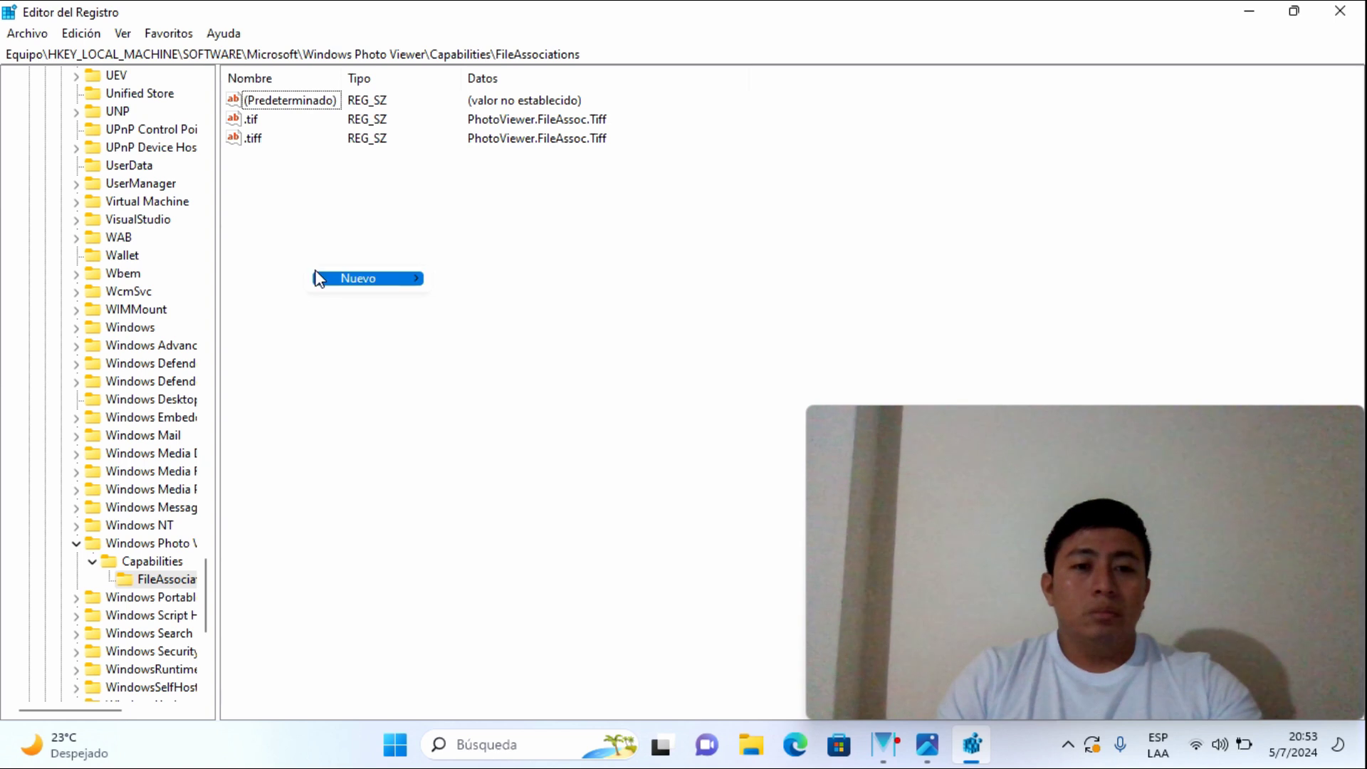
mouse_move(373, 286)
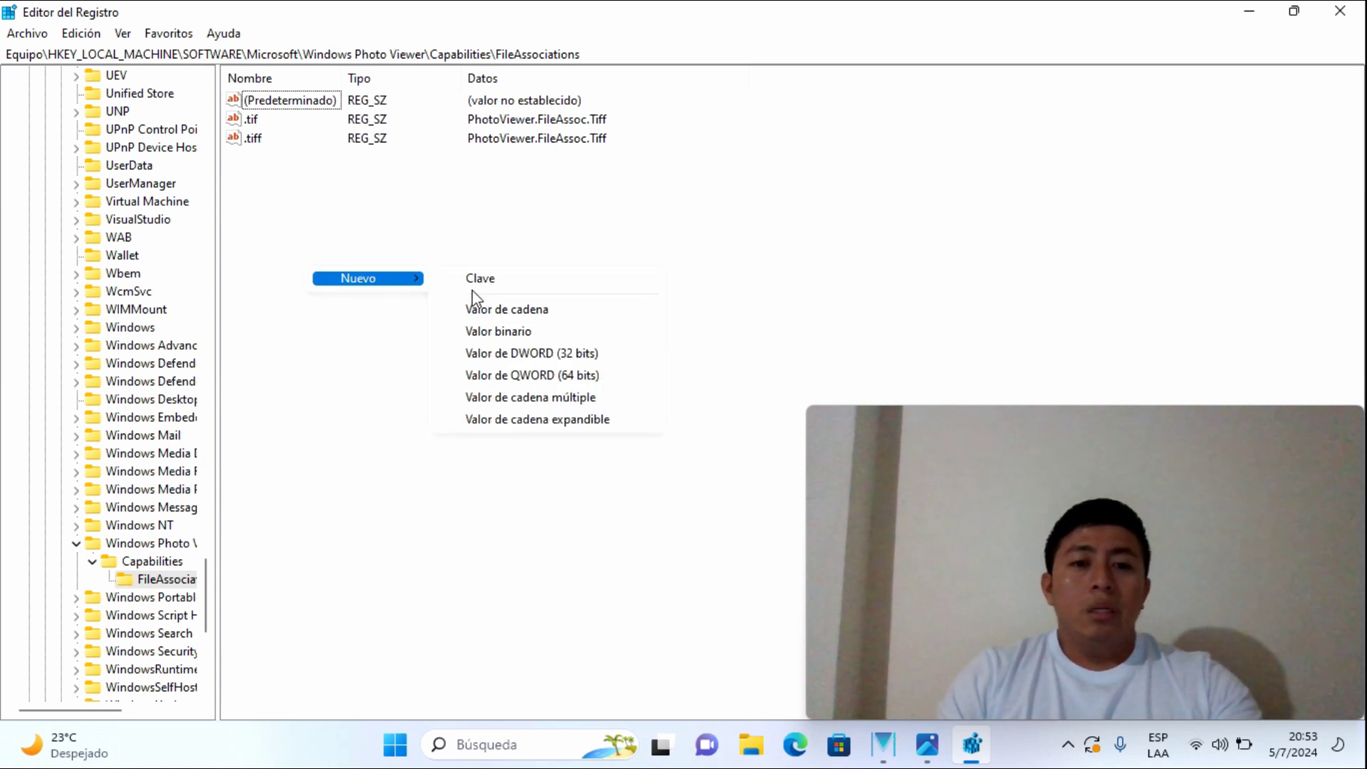
left_click(508, 310)
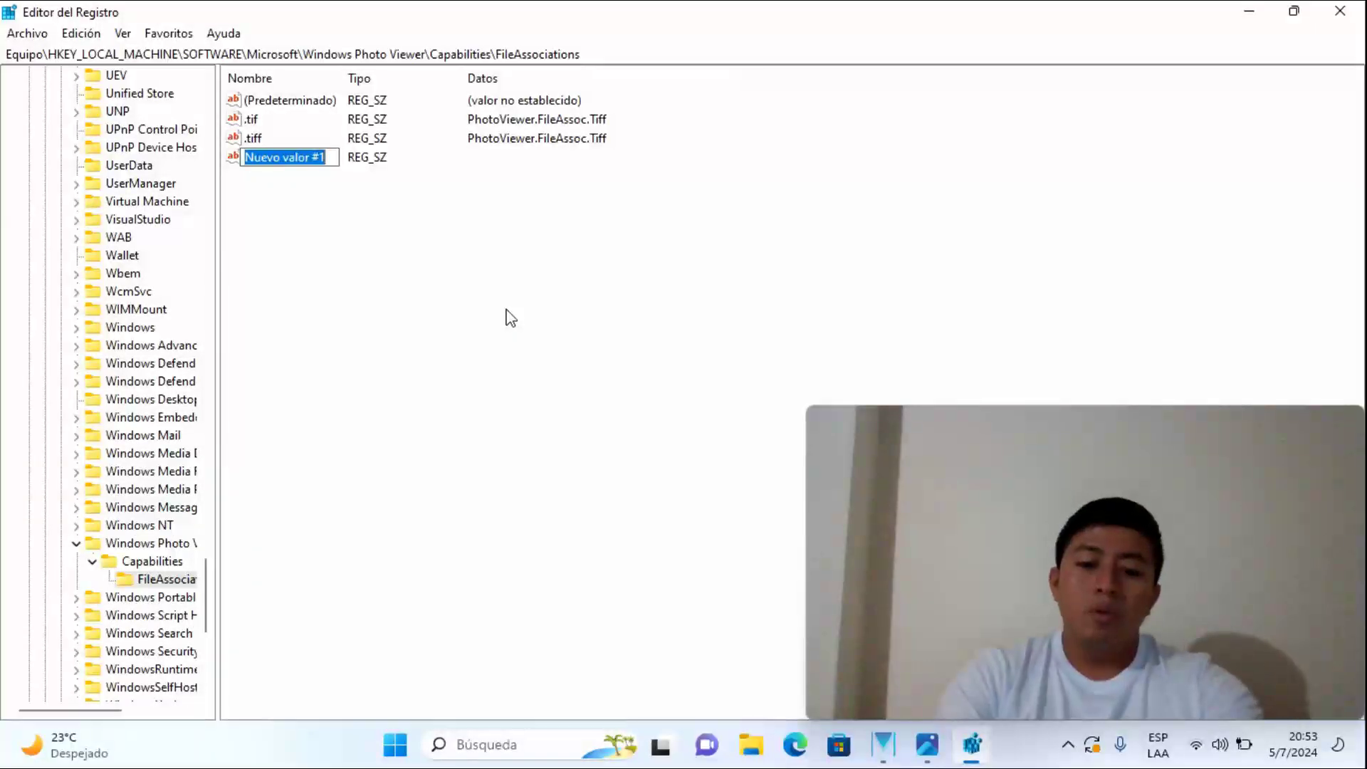
type(".jpg")
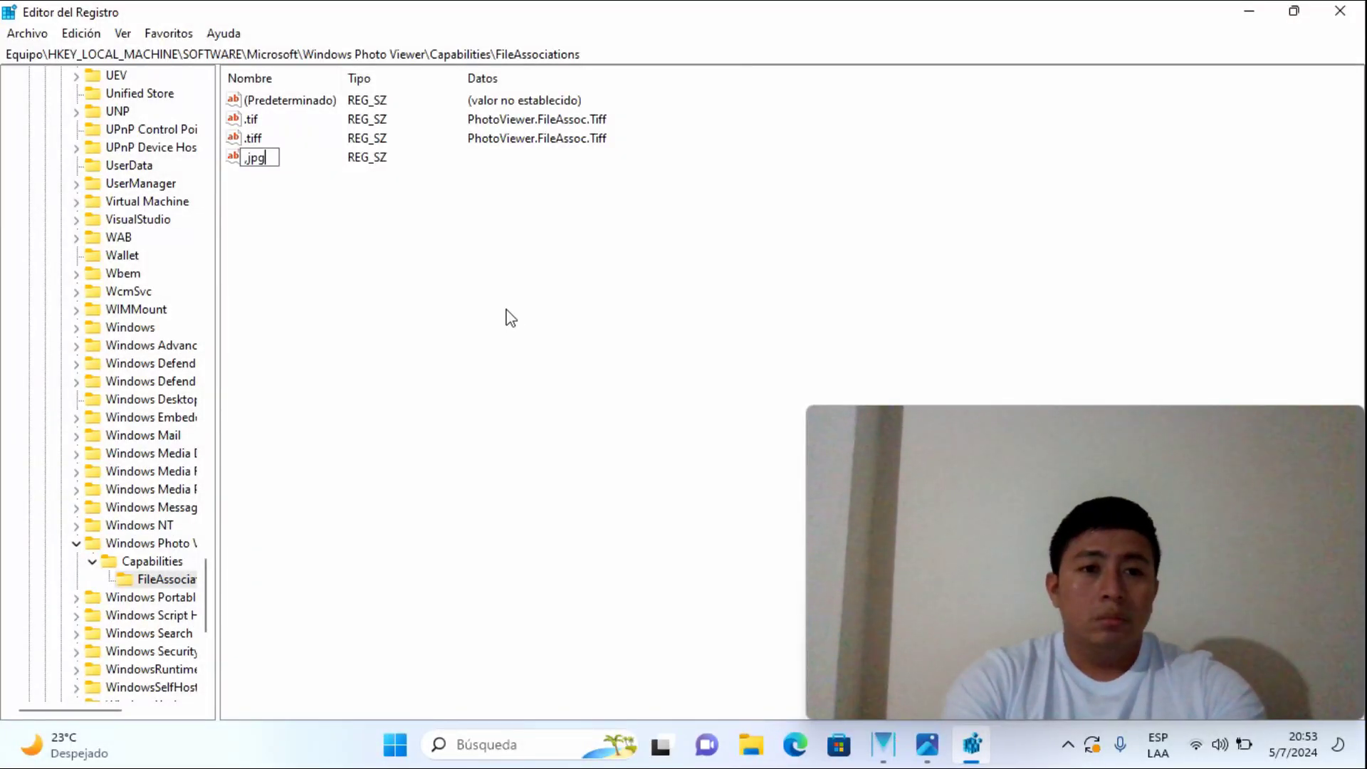
left_click(250, 165)
key("BackSpace")
type(".")
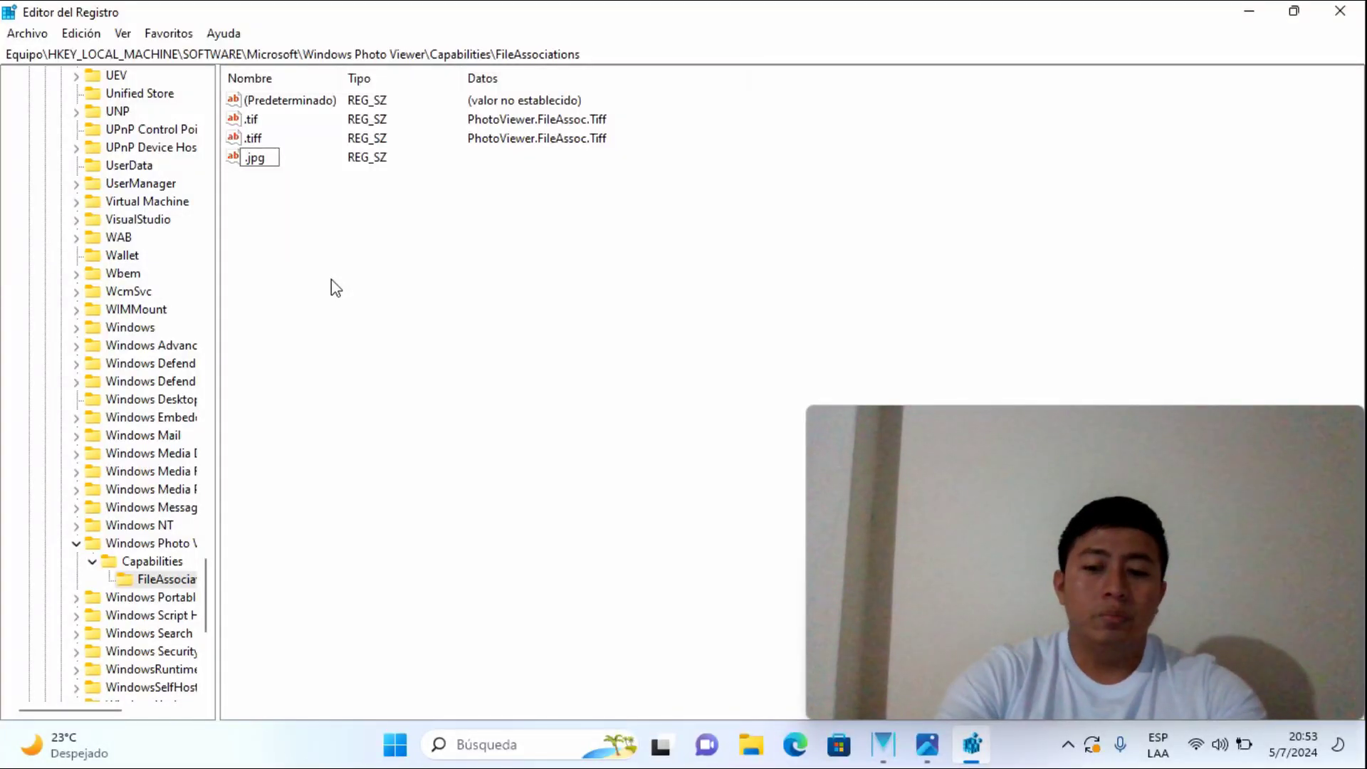
key("Return")
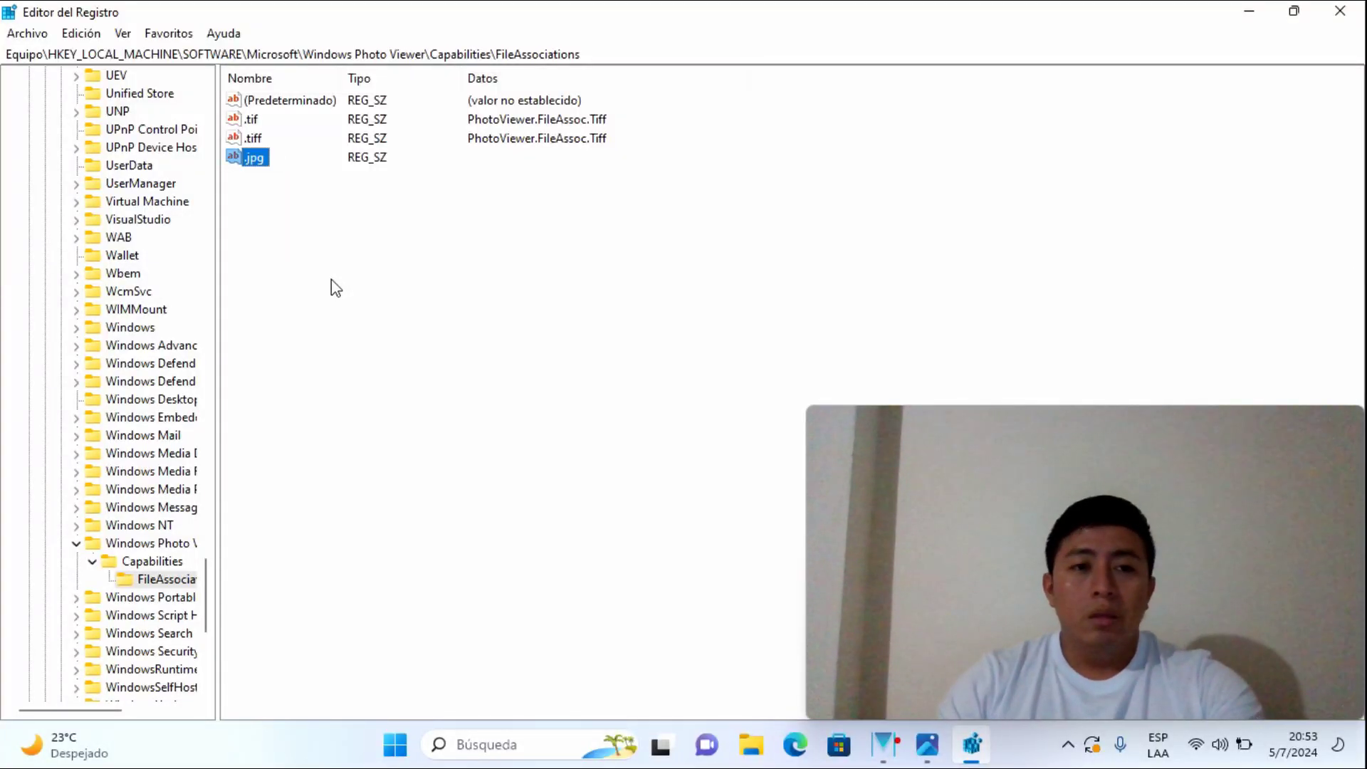
Step: Add a string value named .png to the FileAssociations key
right_click(331, 279)
mouse_move(398, 295)
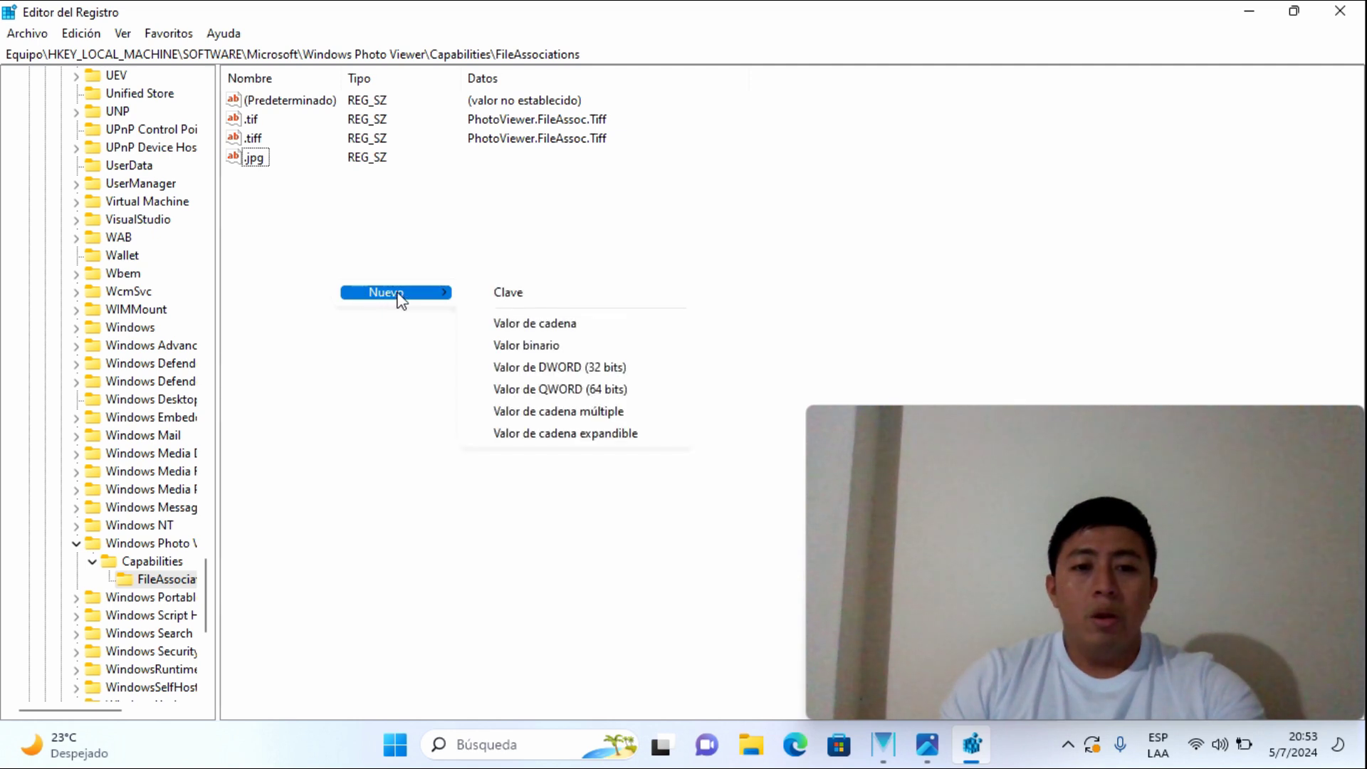
left_click(504, 324)
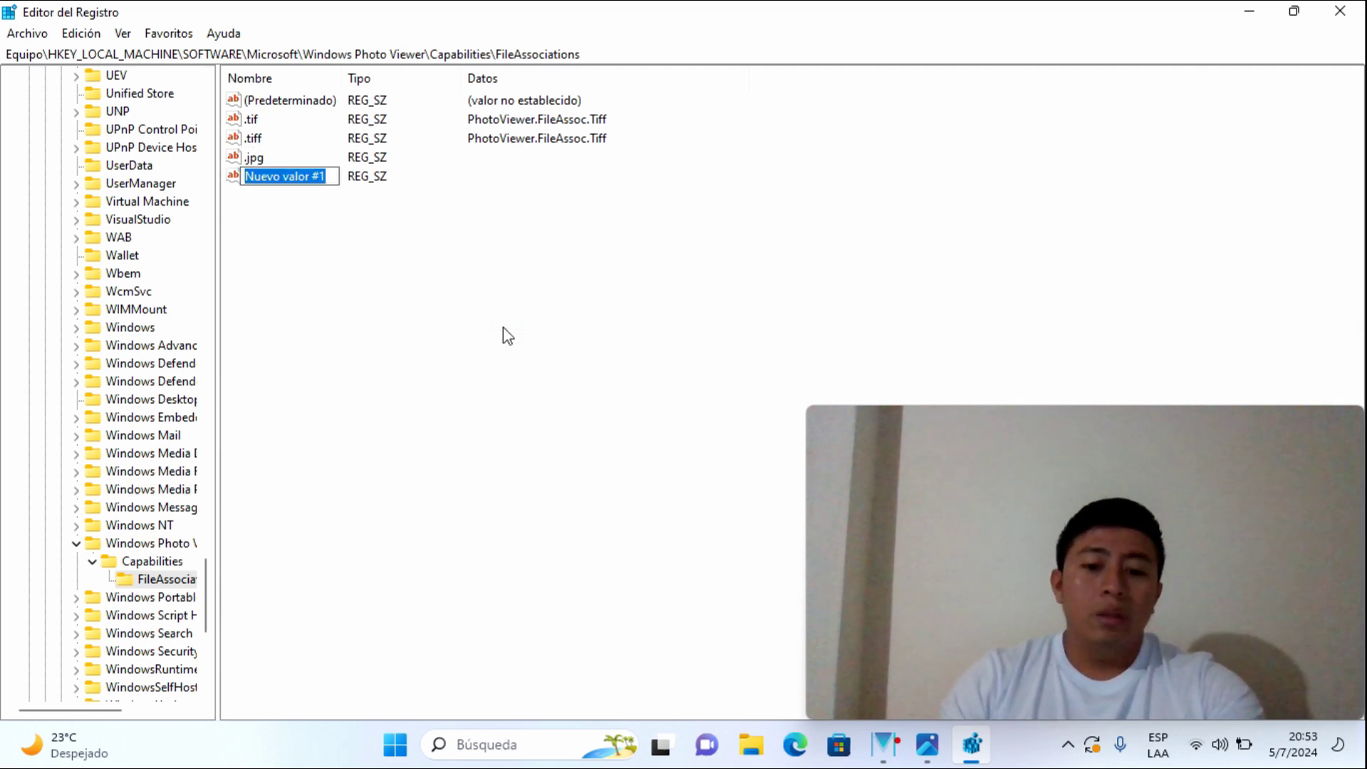
type(".p")
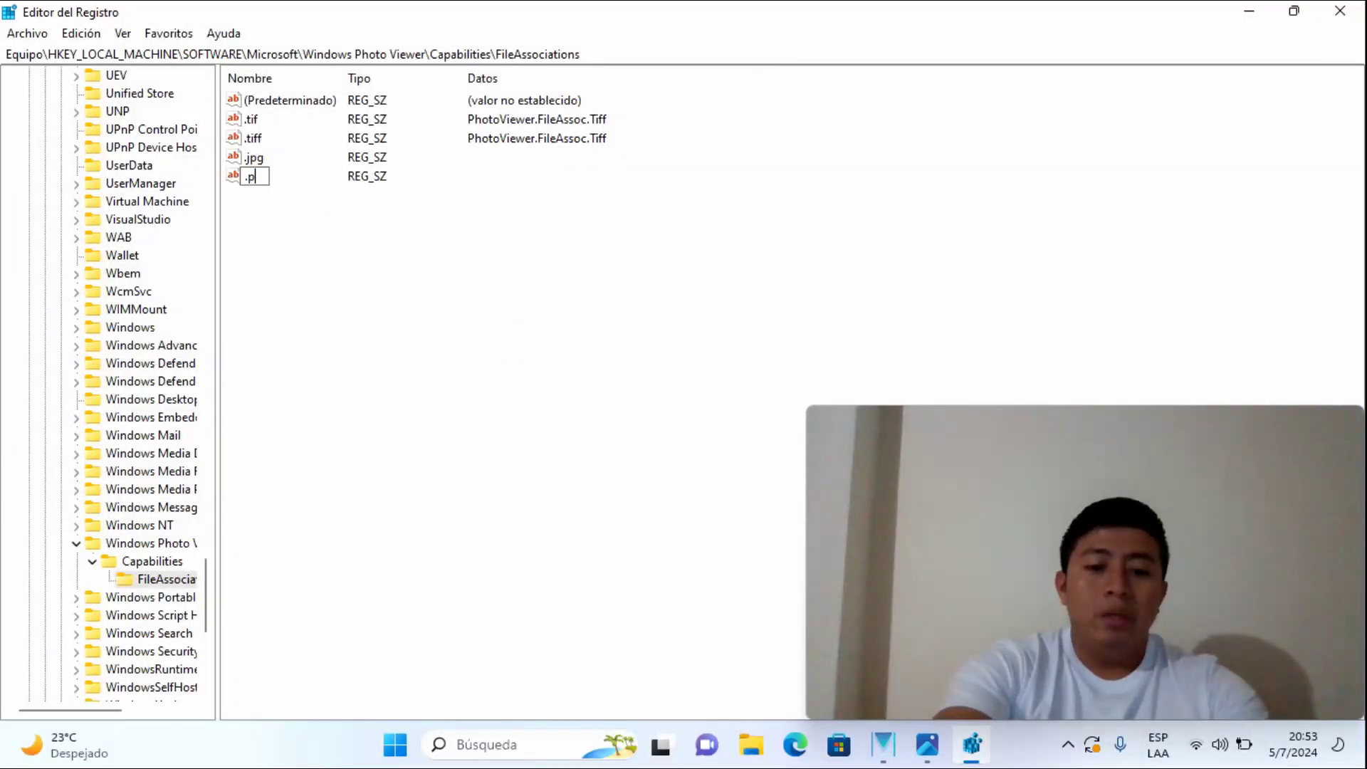
type("ng")
key("Return")
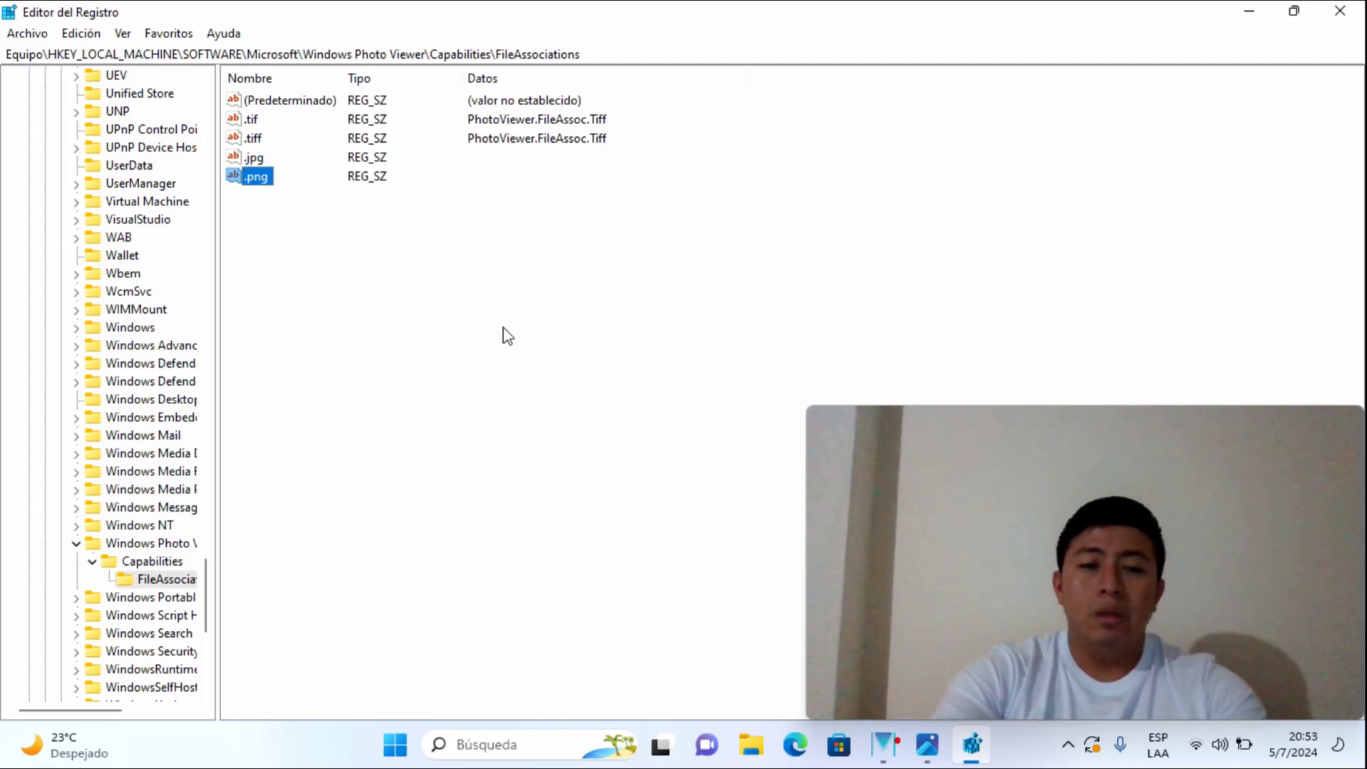
Step: Add another string value named .jpeg to the FileAssociations key
right_click(321, 297)
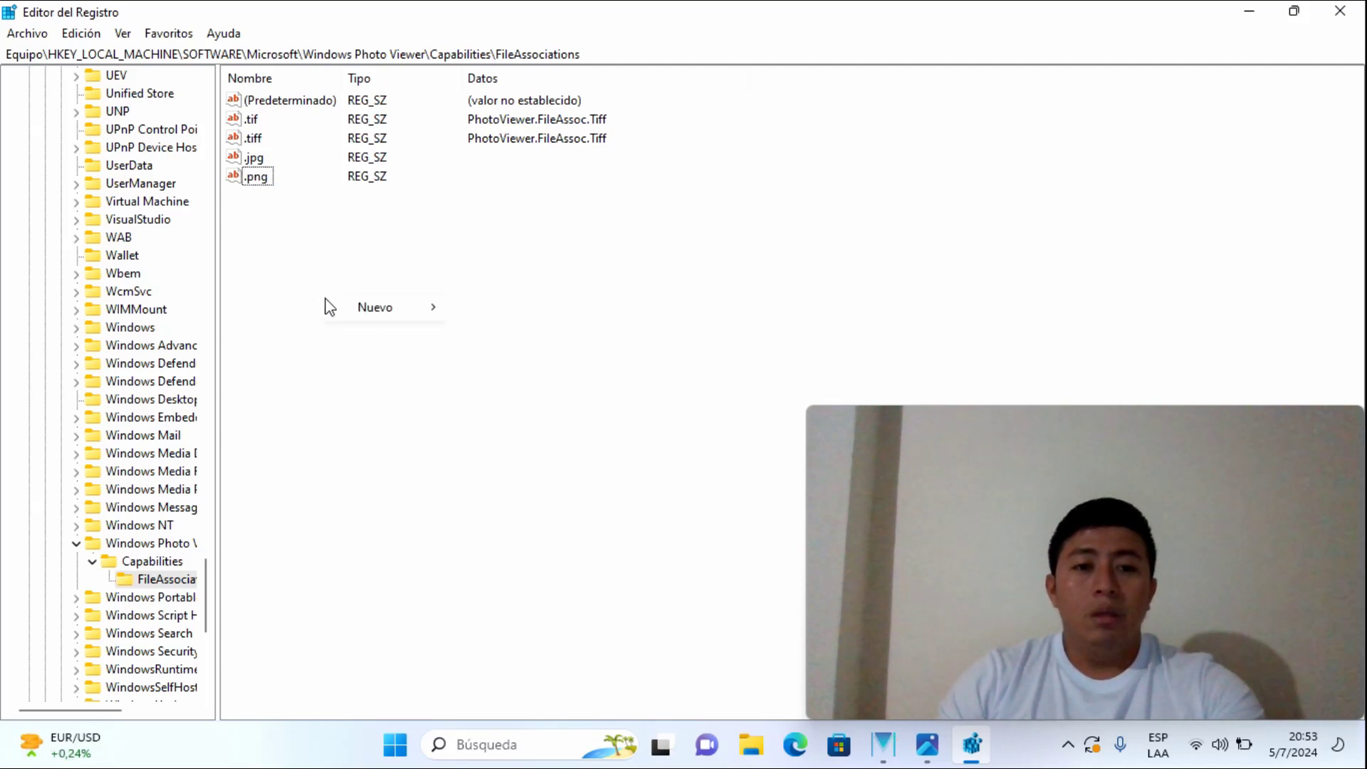
mouse_move(395, 313)
left_click(504, 339)
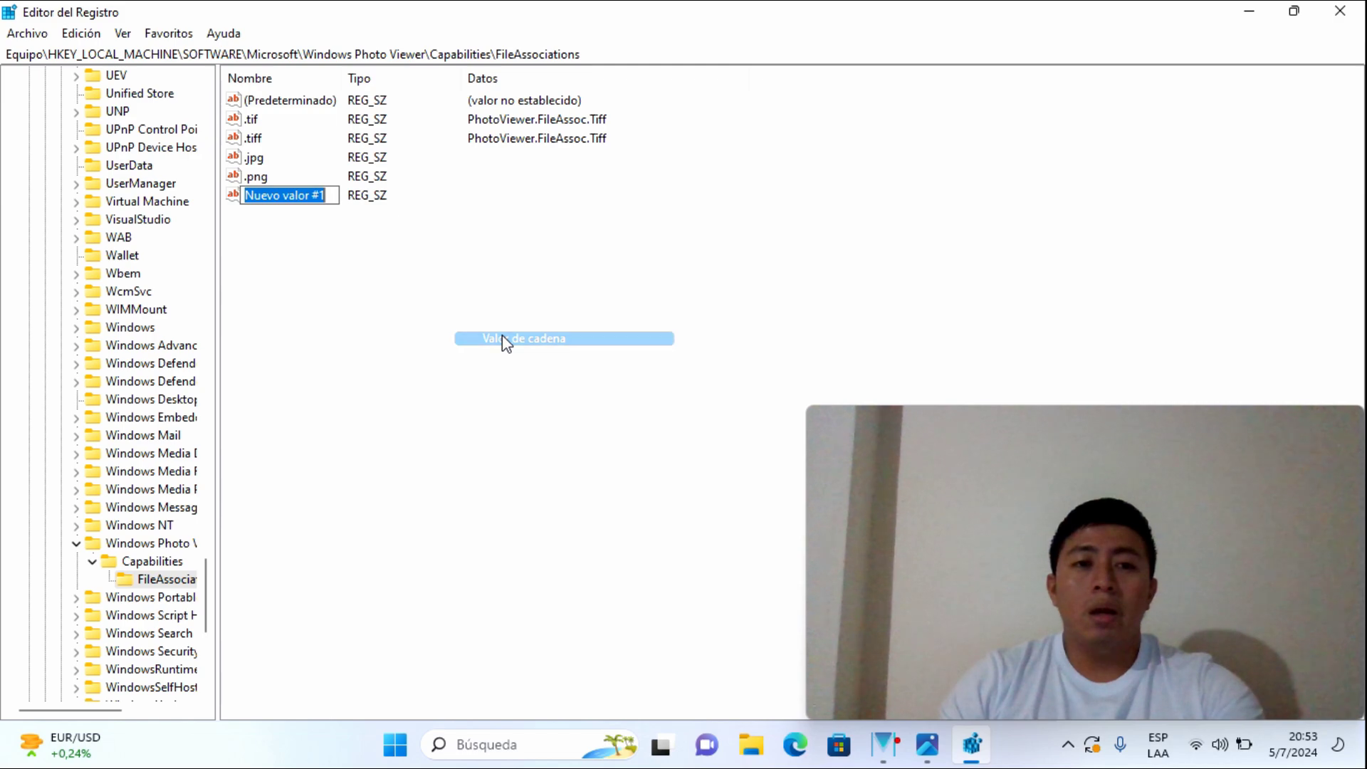
type(".")
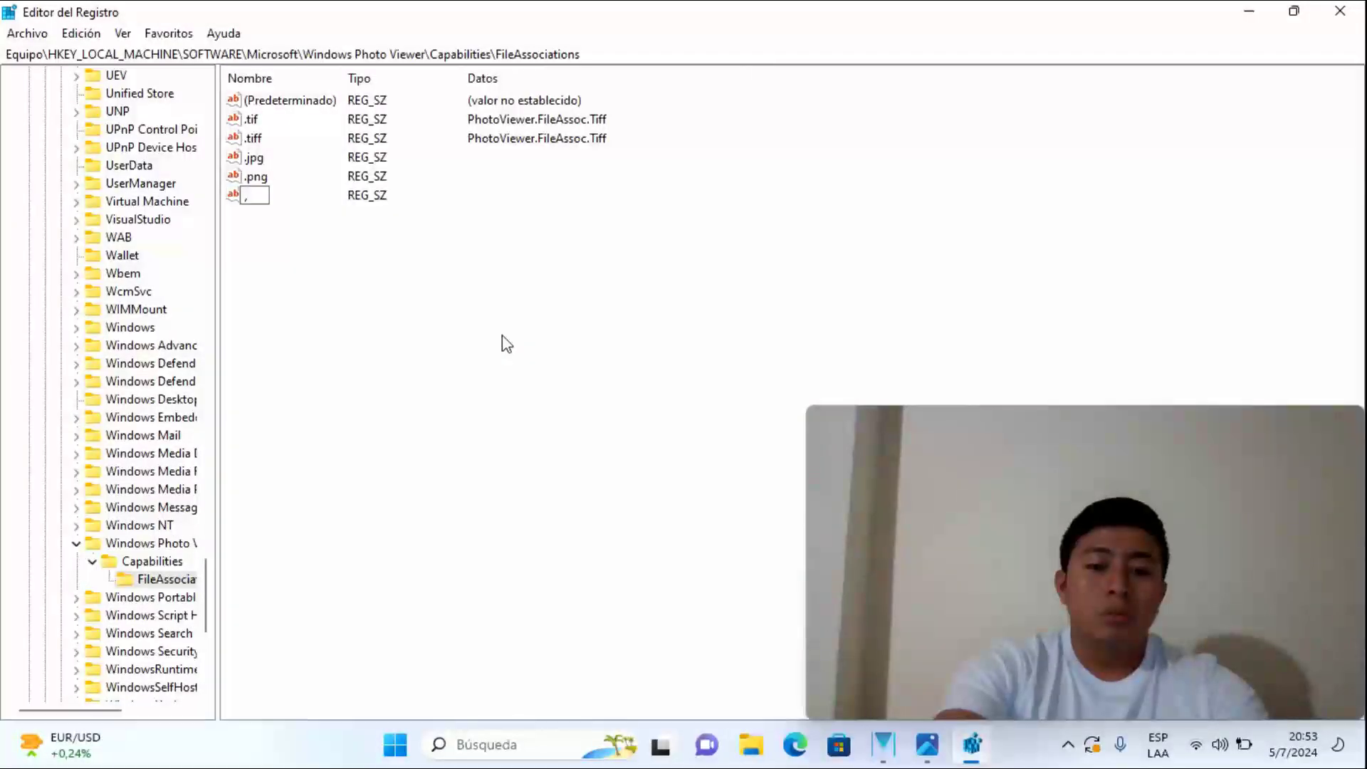
type("jpeg")
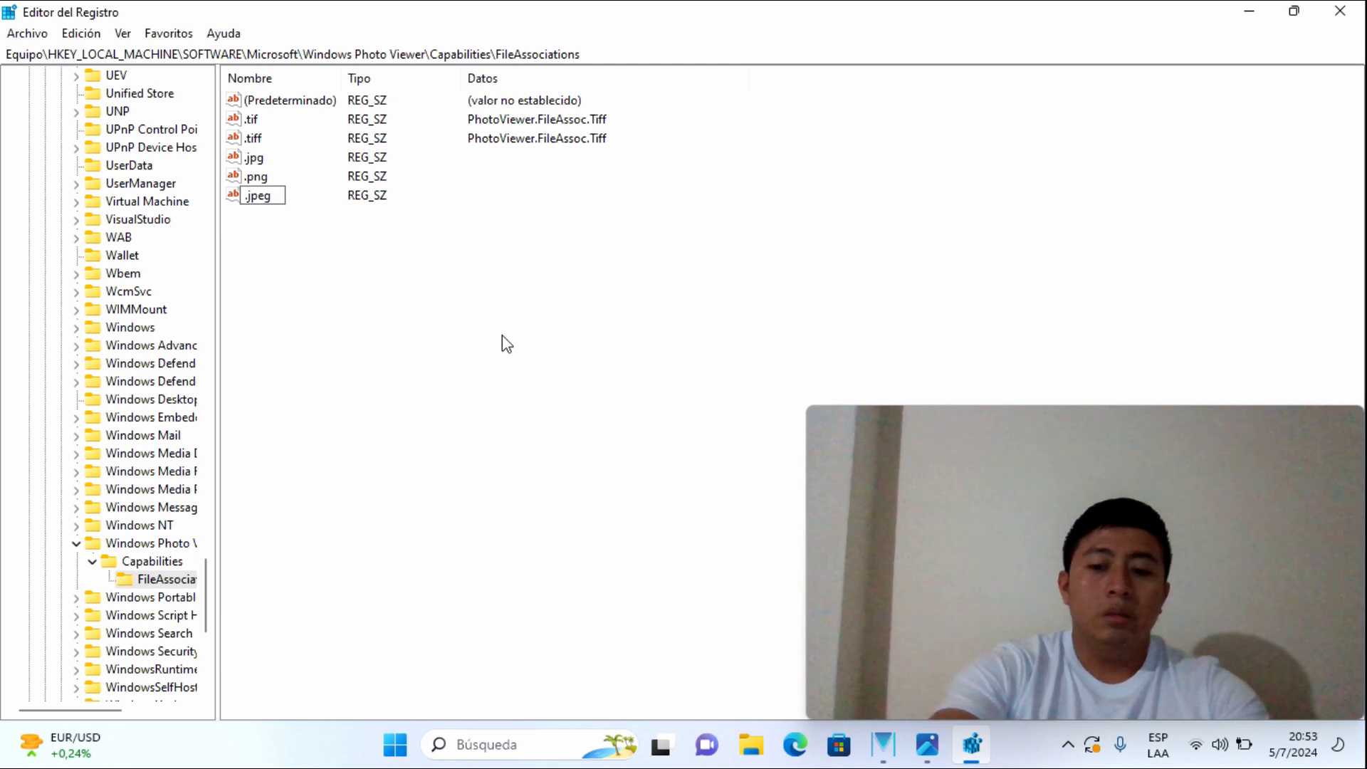
key("Return")
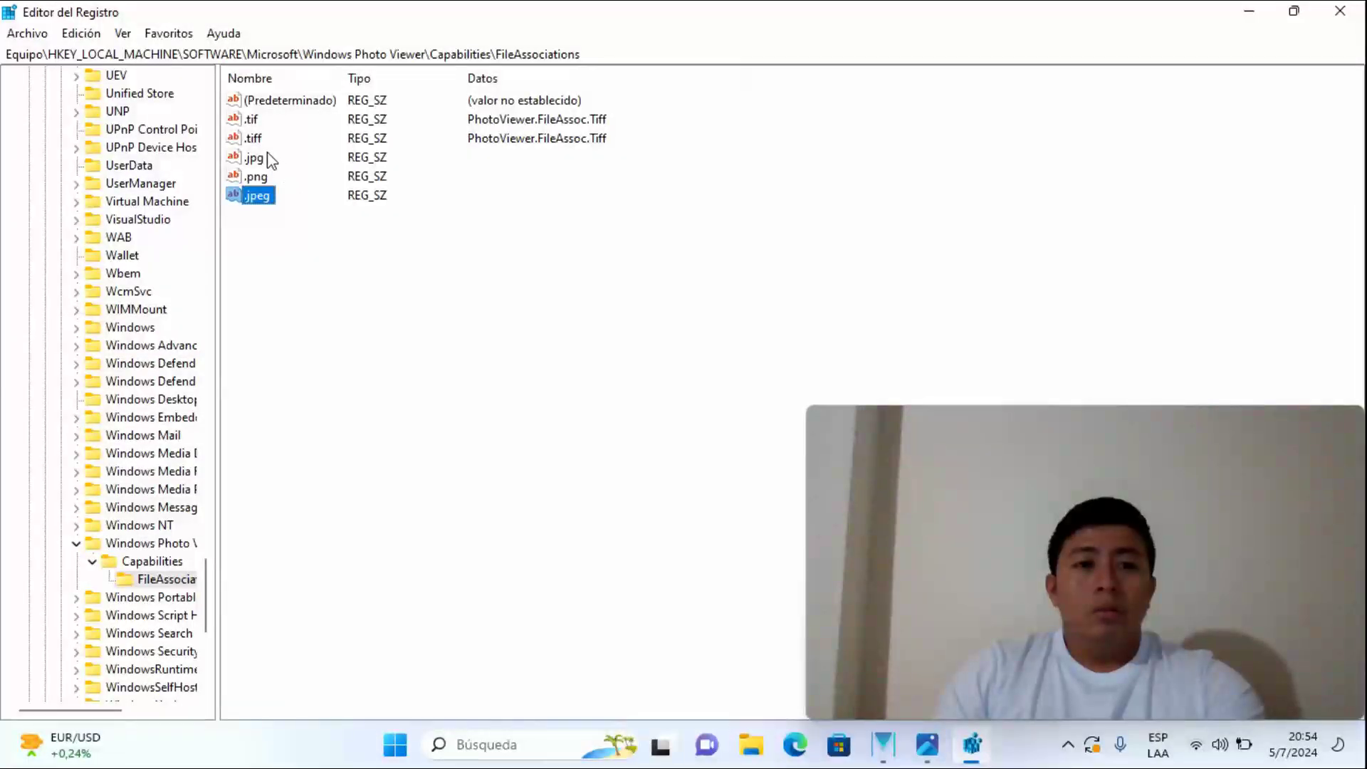
Step: Copy the value data PhotoViewer.FileAssoc.Tiff from the .tiff string value without changing it
left_click(252, 120)
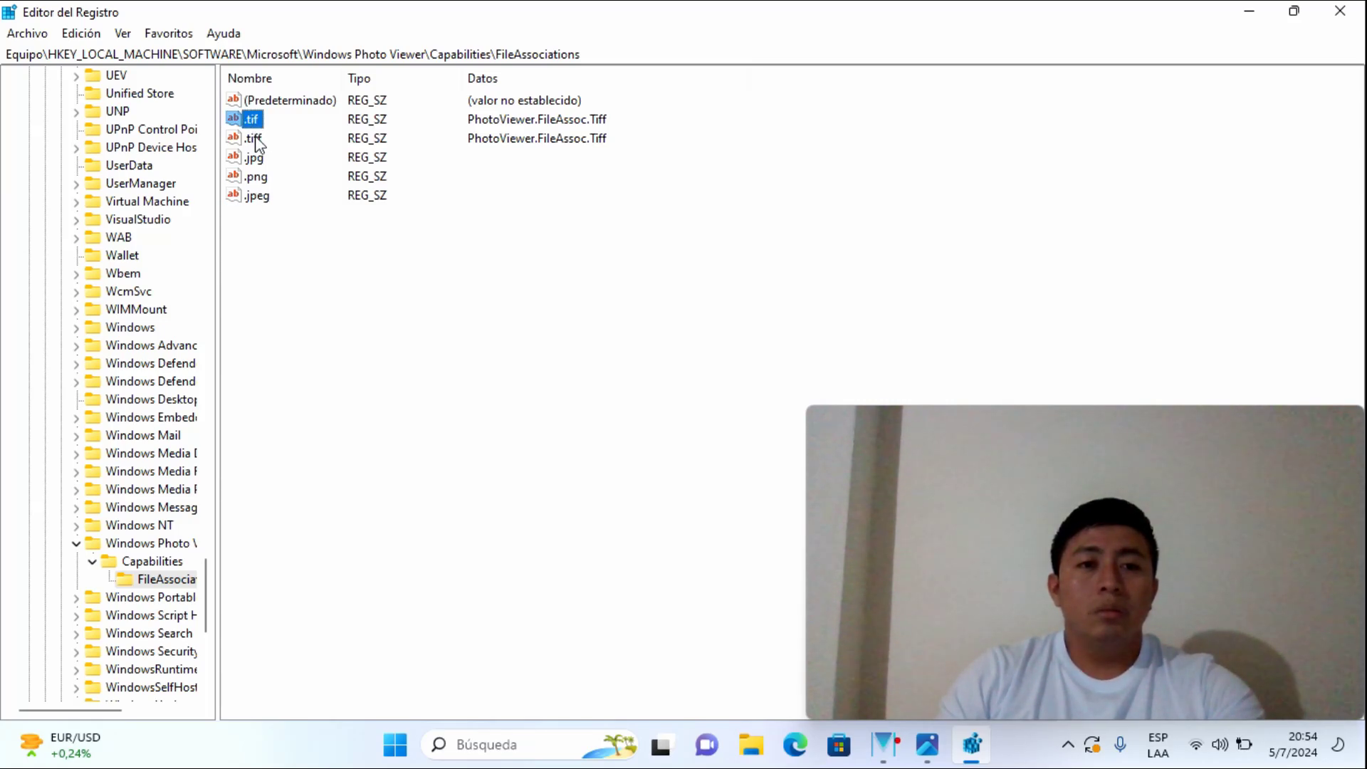
left_click(257, 141)
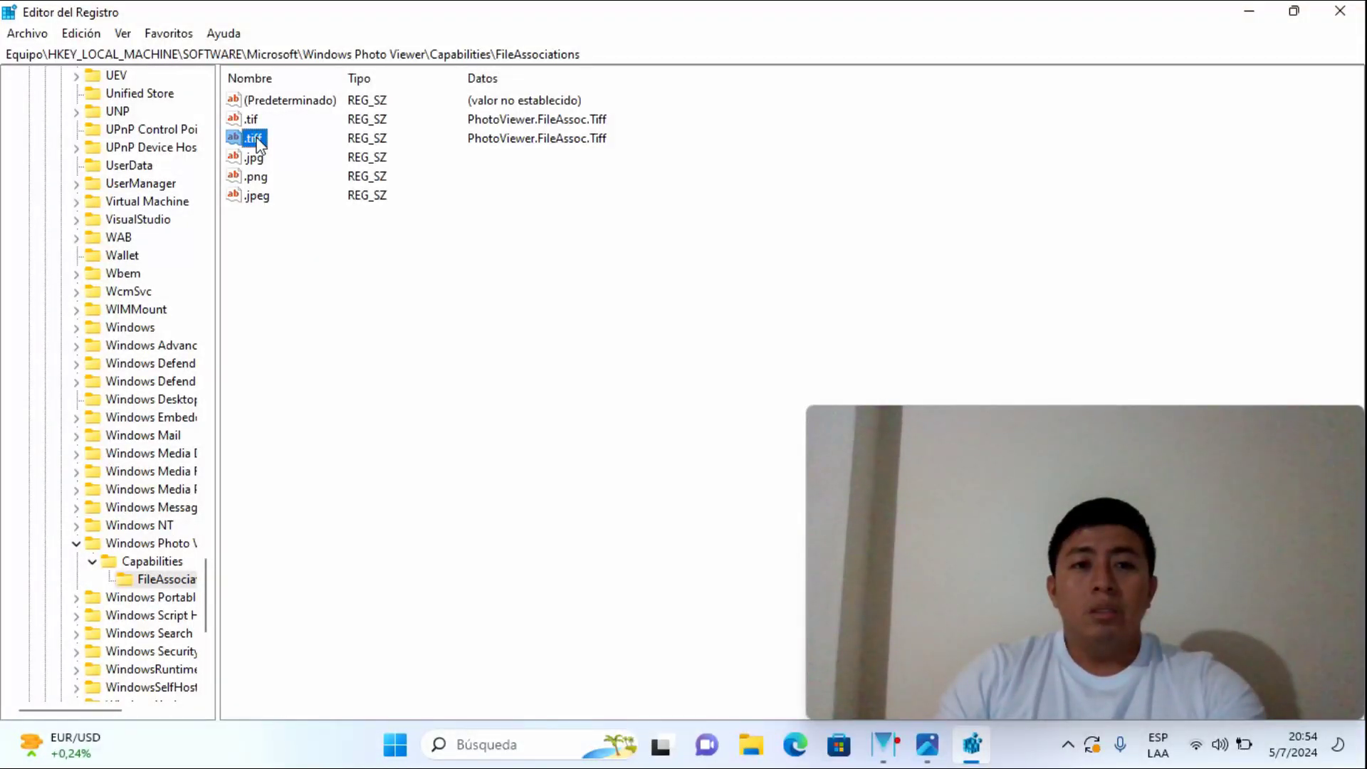
double_click(257, 141)
key("ctrl+c")
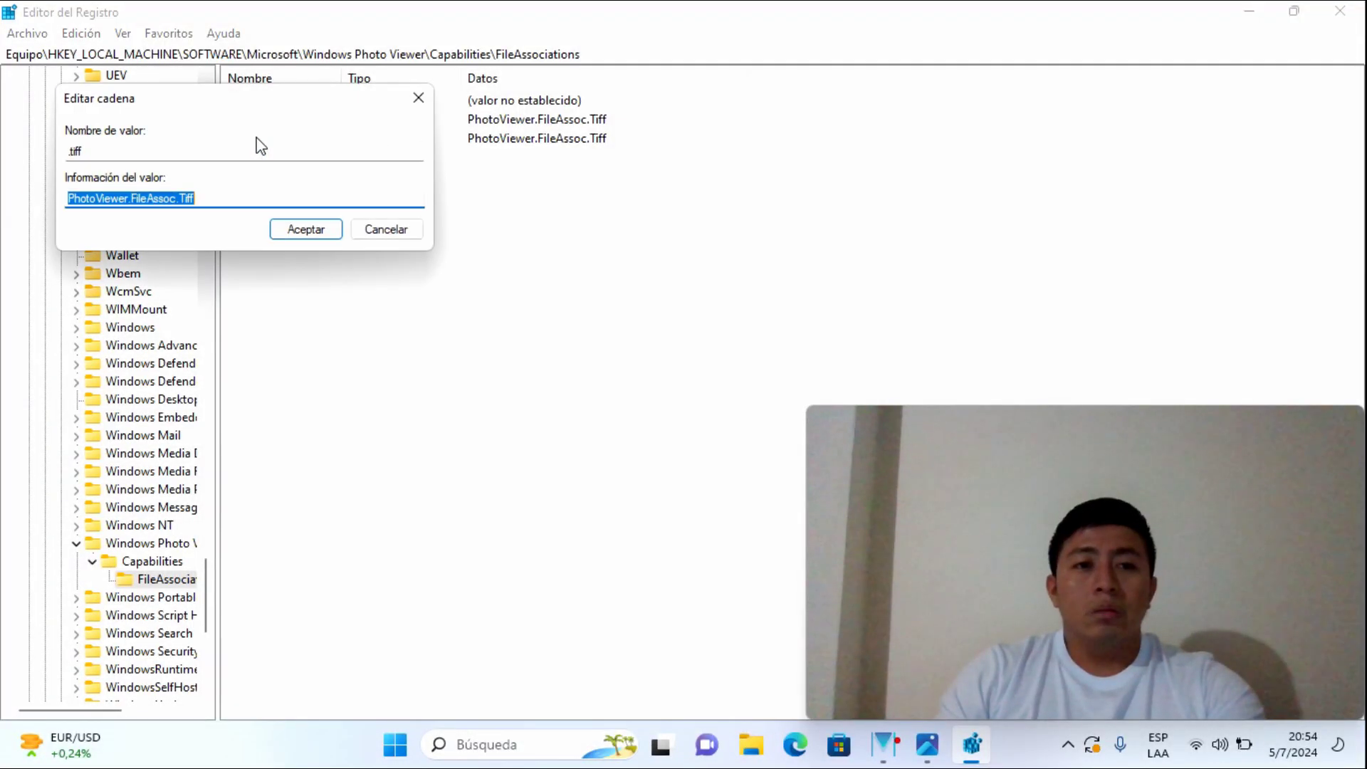
right_click(177, 200)
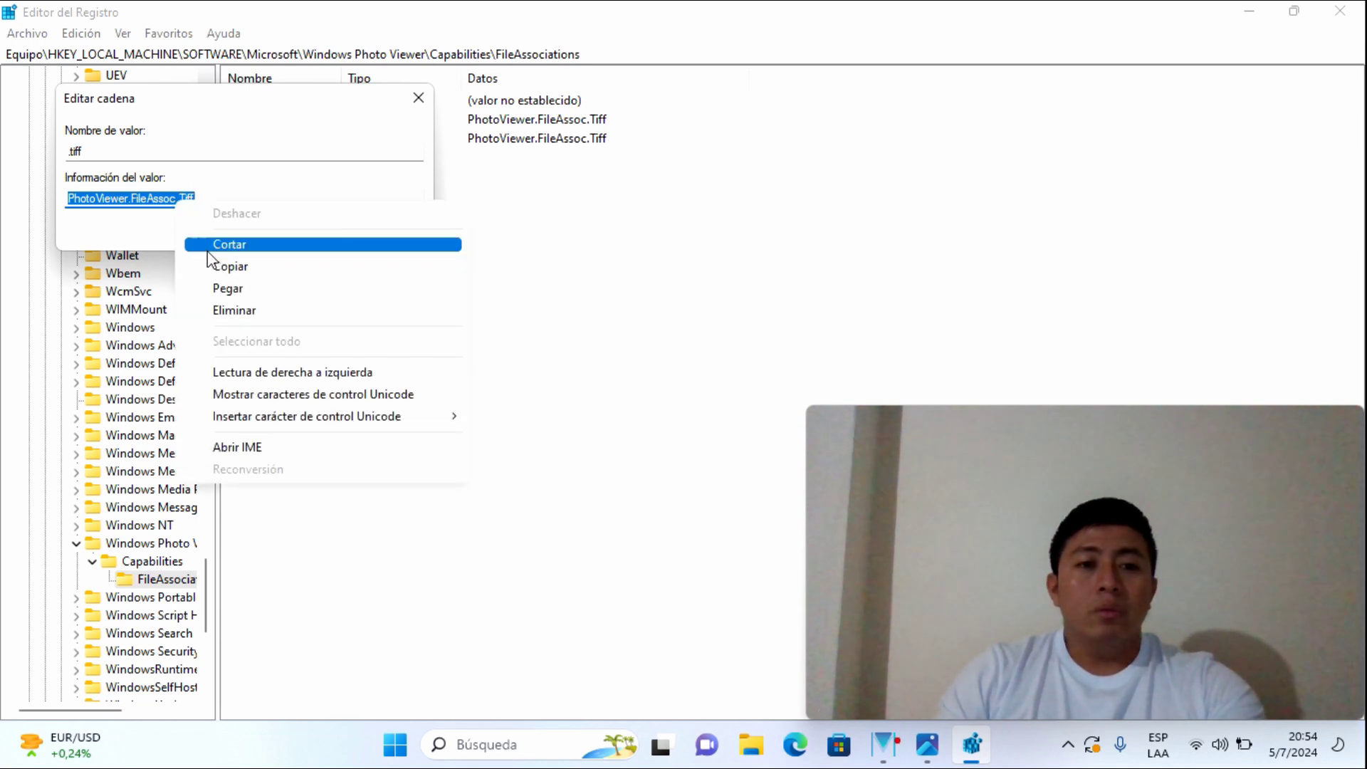
left_click(258, 267)
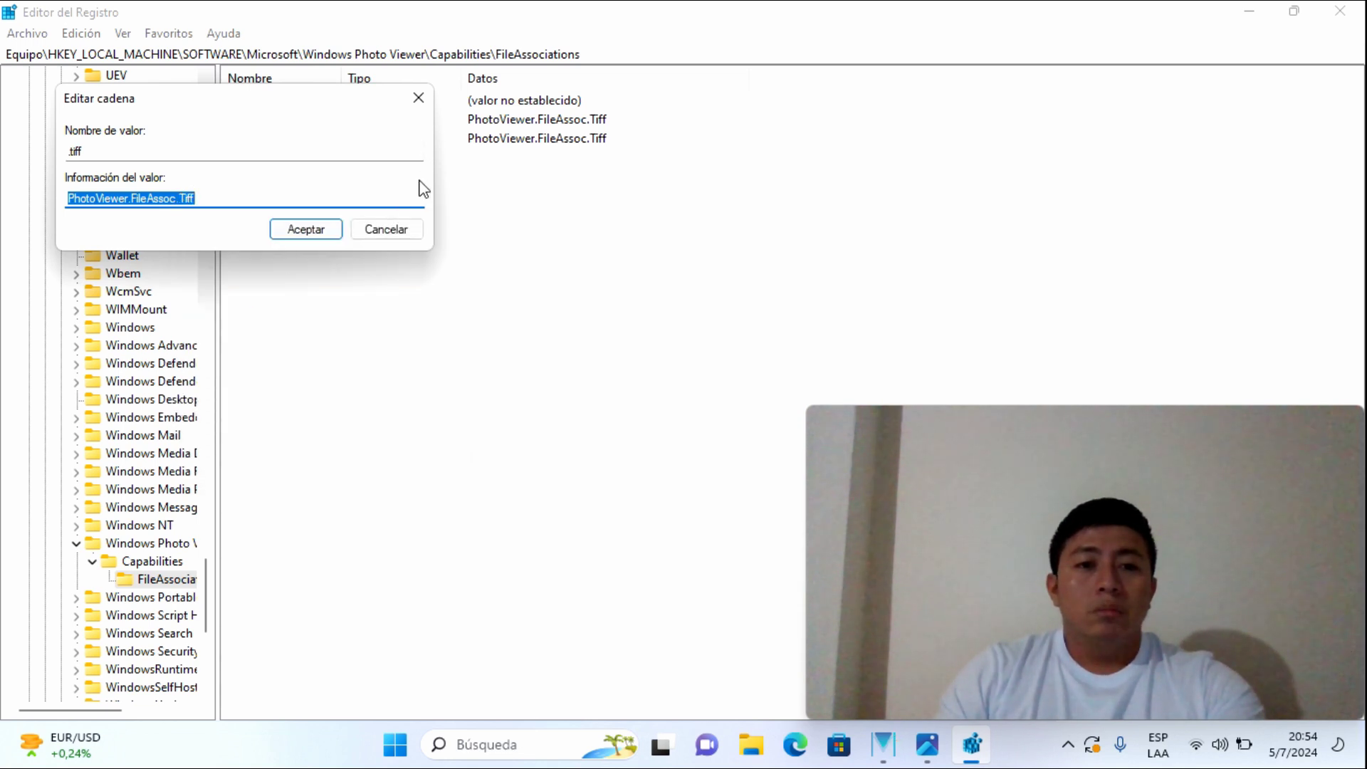
left_click(419, 99)
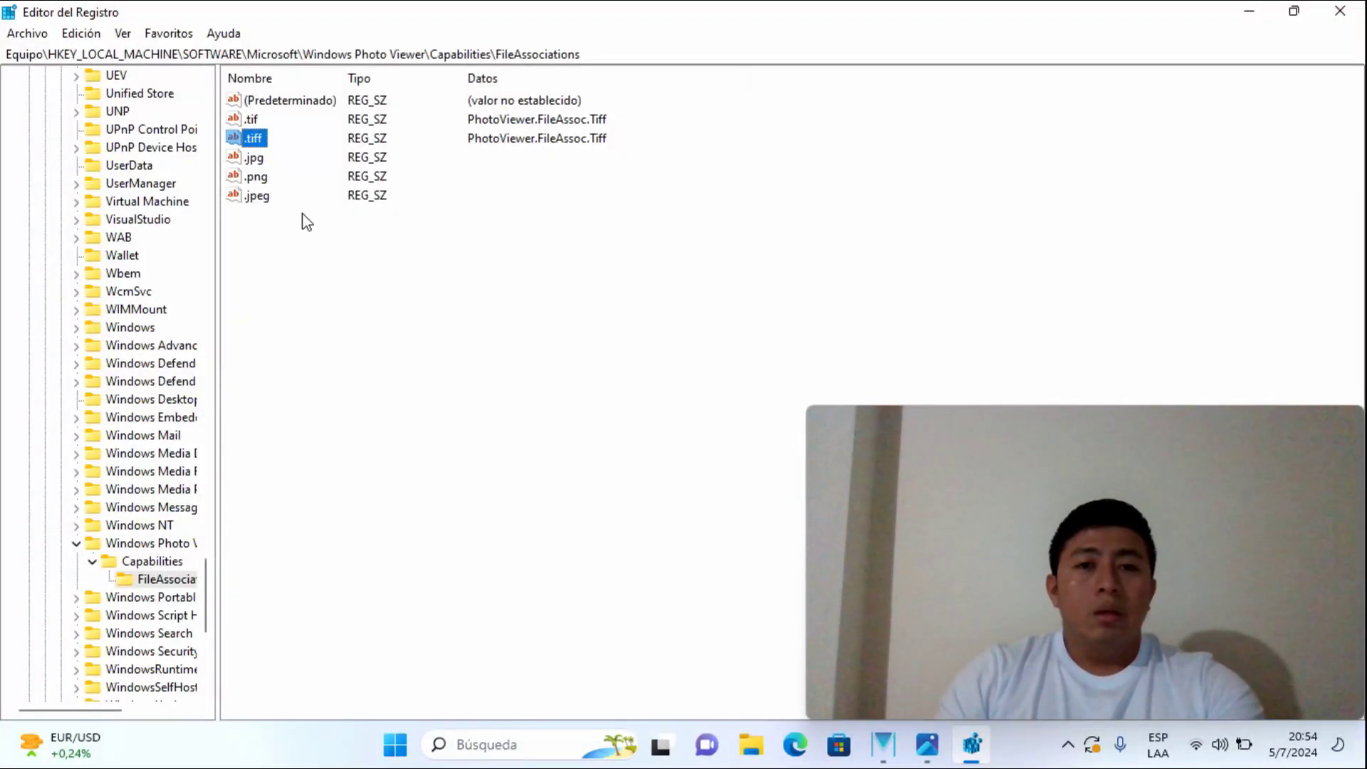
Step: Set the .jpg string's value data to the copied PhotoViewer.FileAssoc.Tiff
left_click(260, 160)
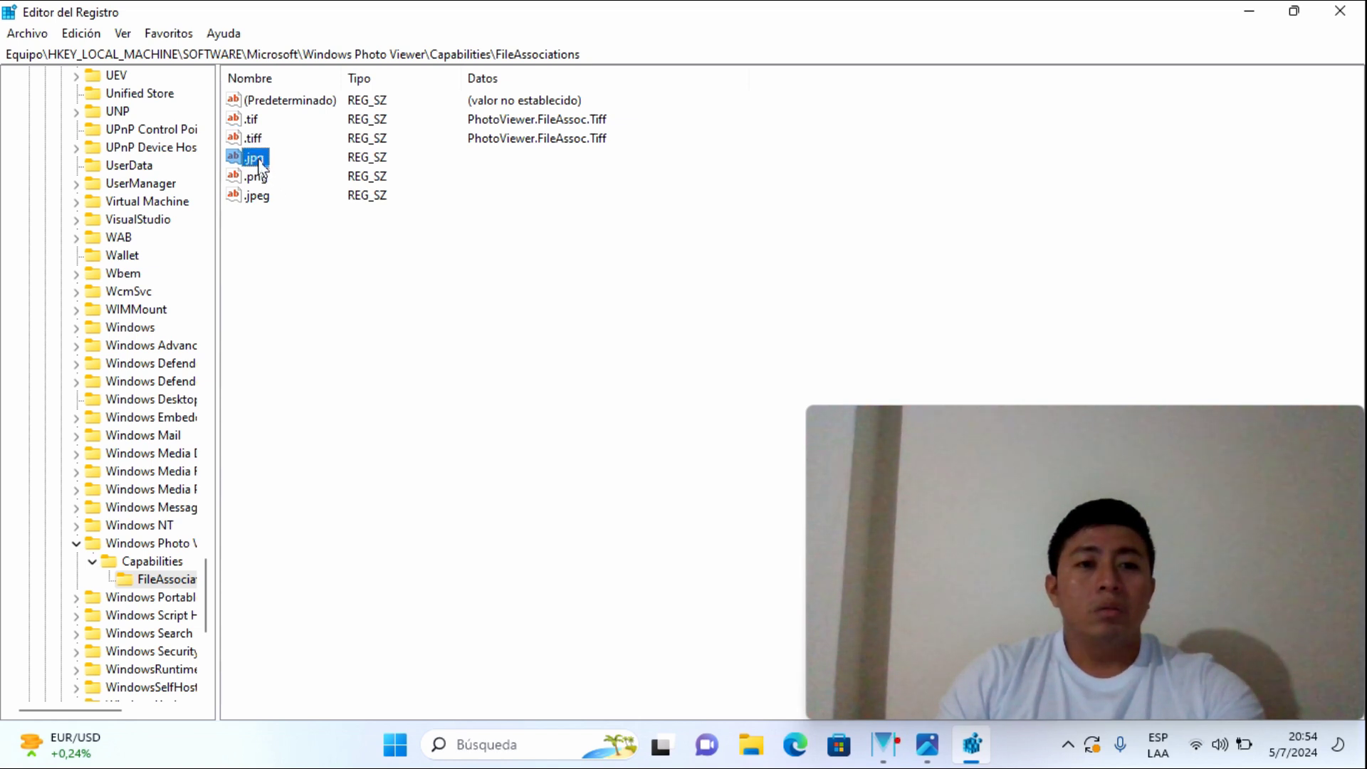
left_click(262, 178)
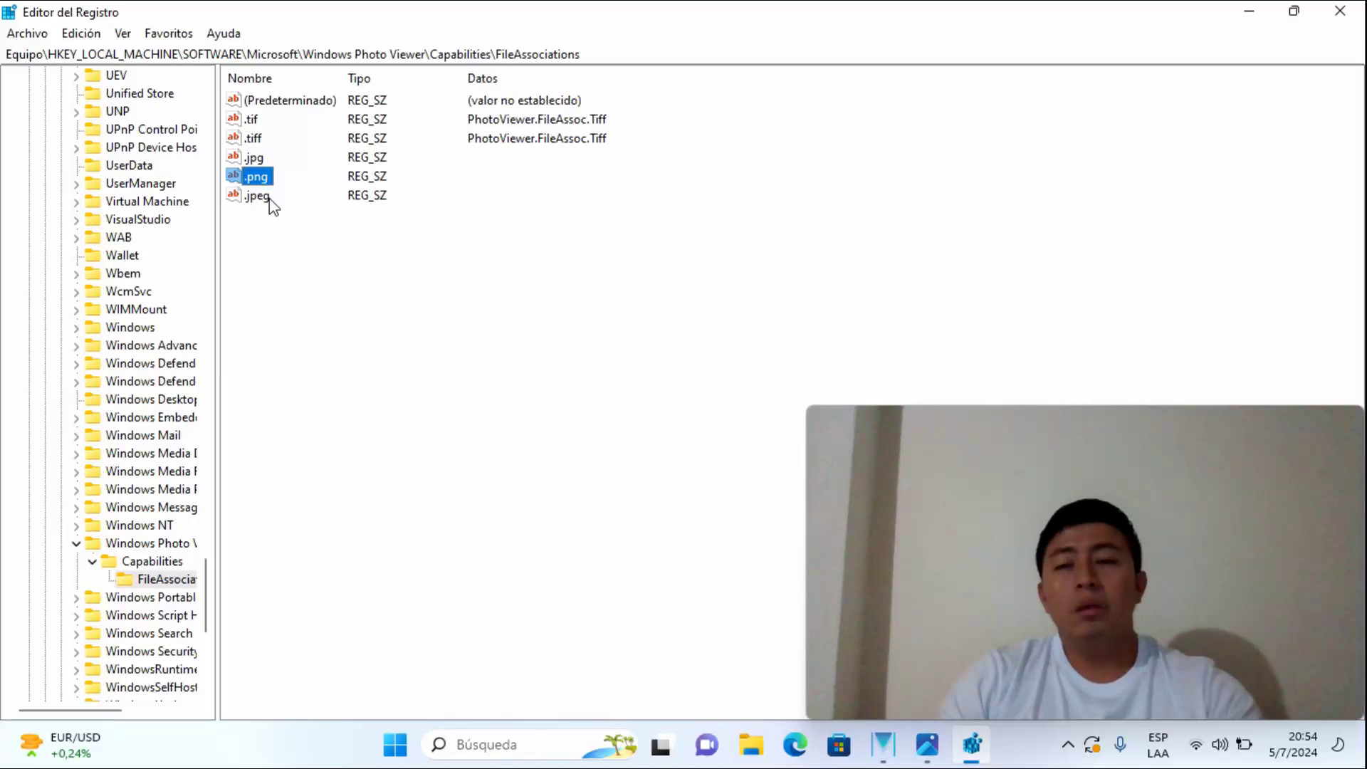
left_click(270, 200)
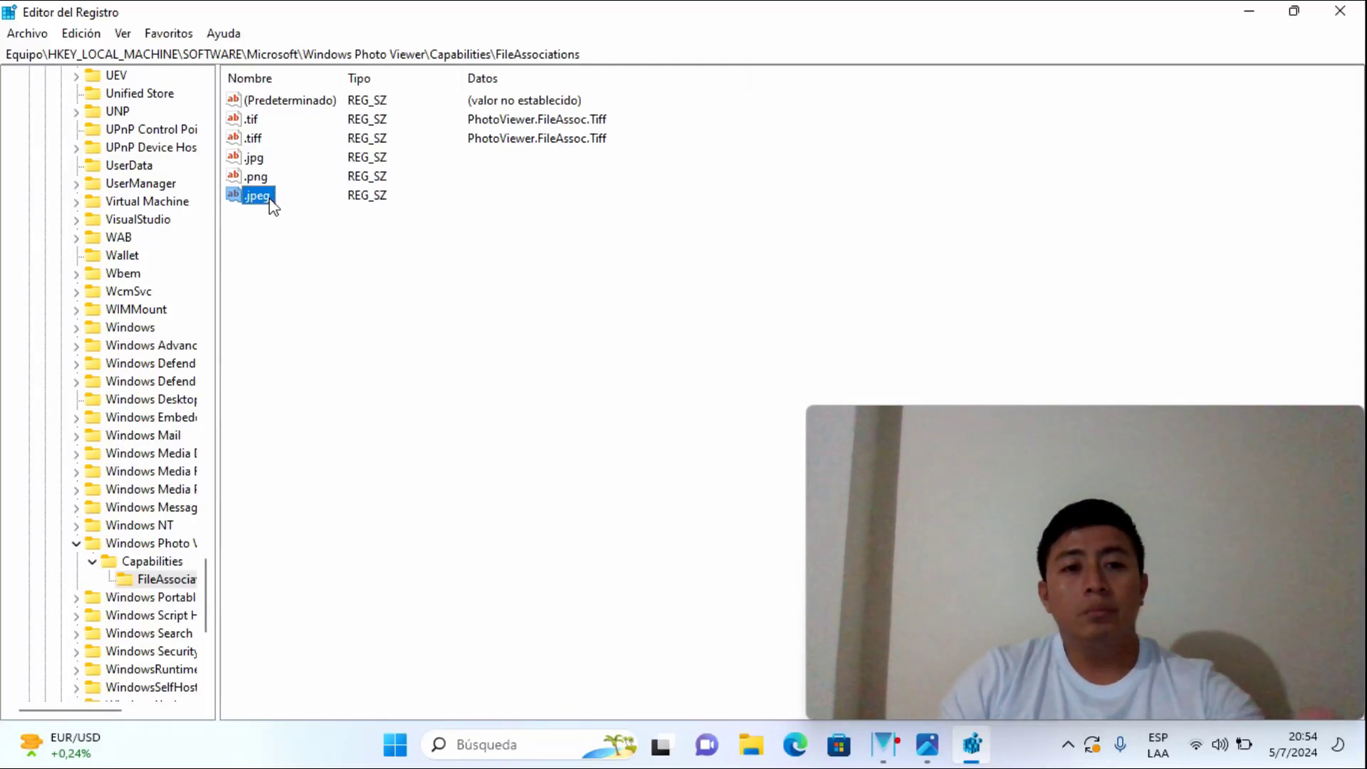
double_click(254, 160)
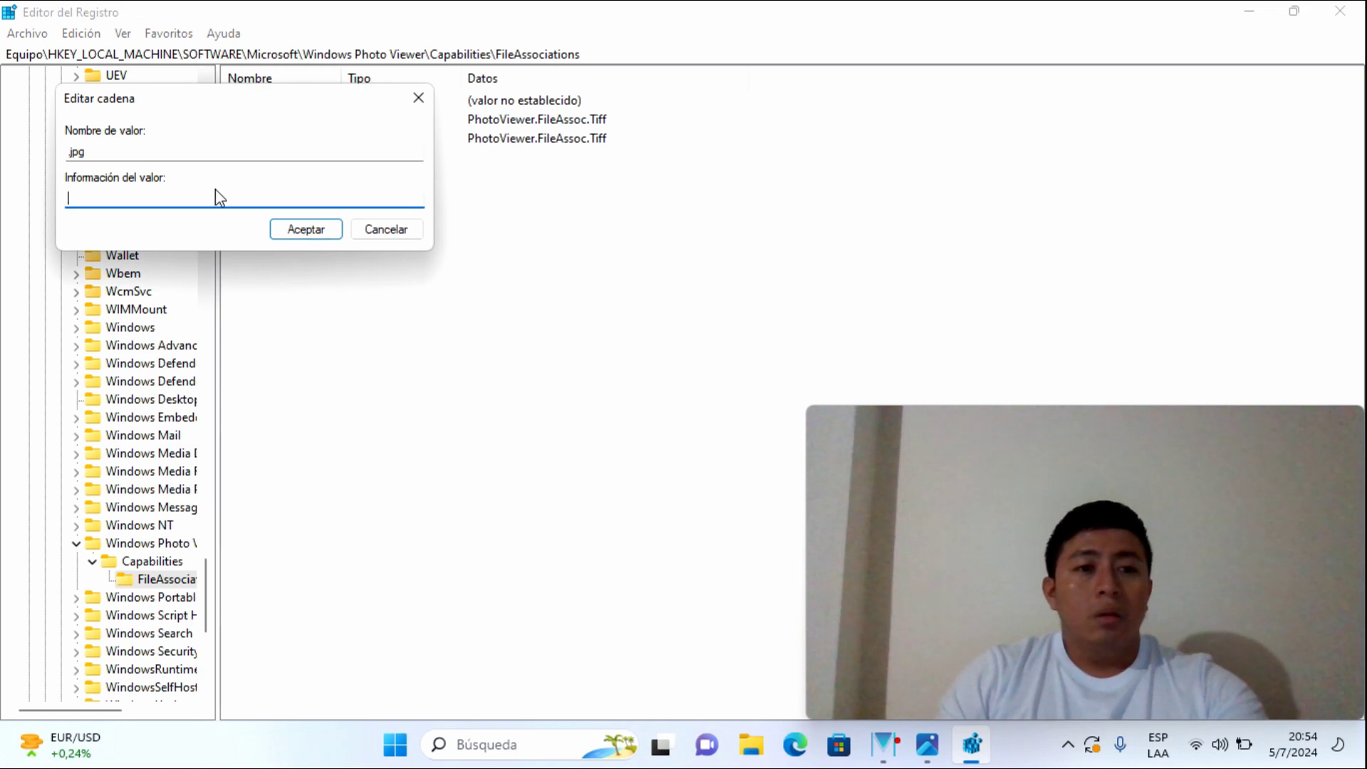
key("ctrl+v")
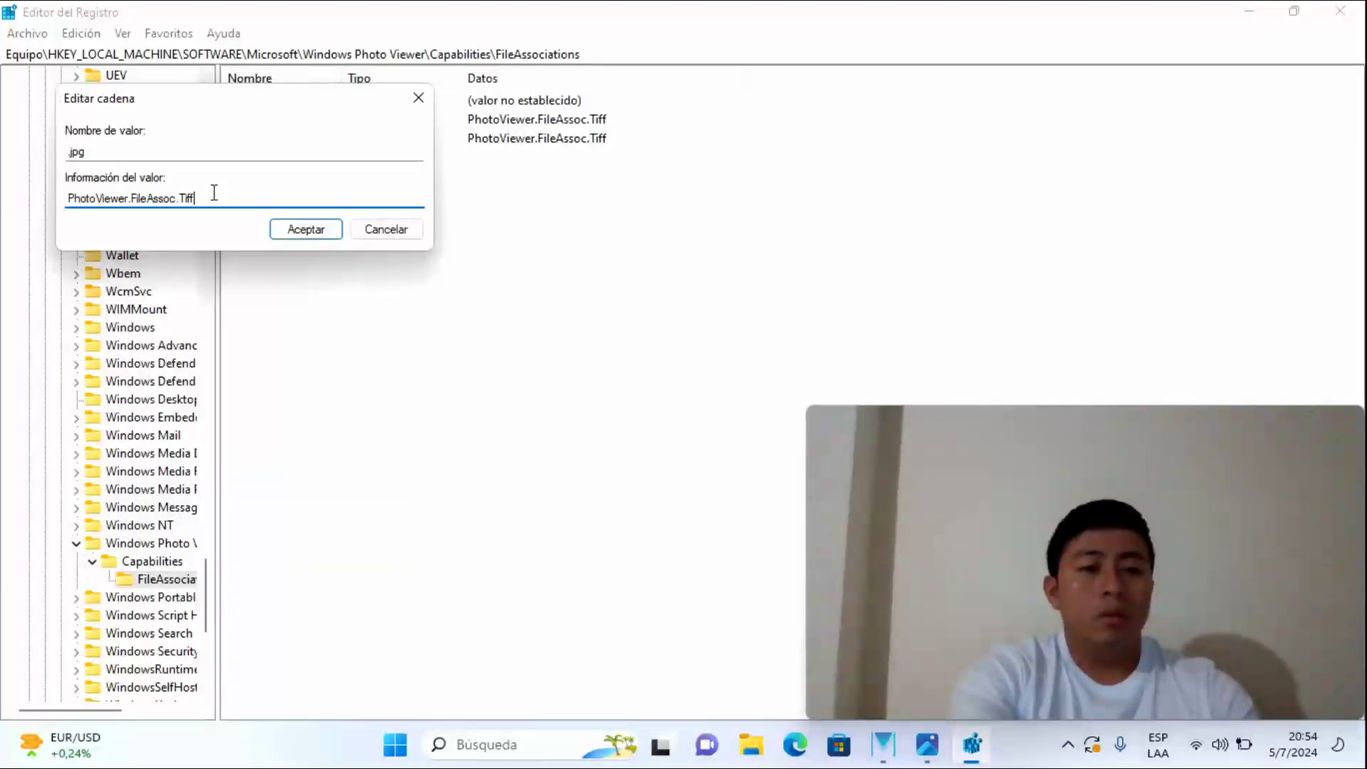
left_click(305, 229)
Step: Set the value data of both the .png and .jpeg strings to PhotoViewer.FileAssoc.Tiff
left_click(264, 178)
double_click(263, 176)
key("ctrl+v")
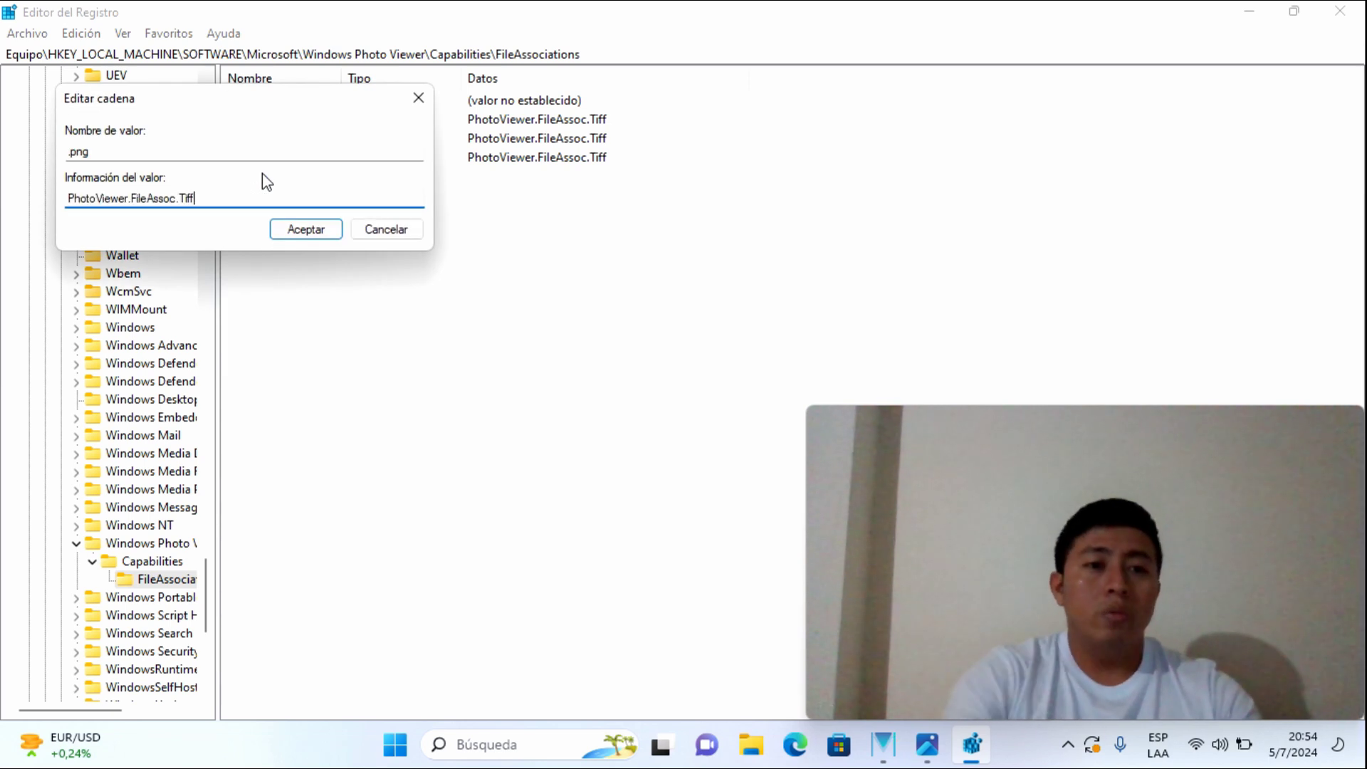
left_click(314, 228)
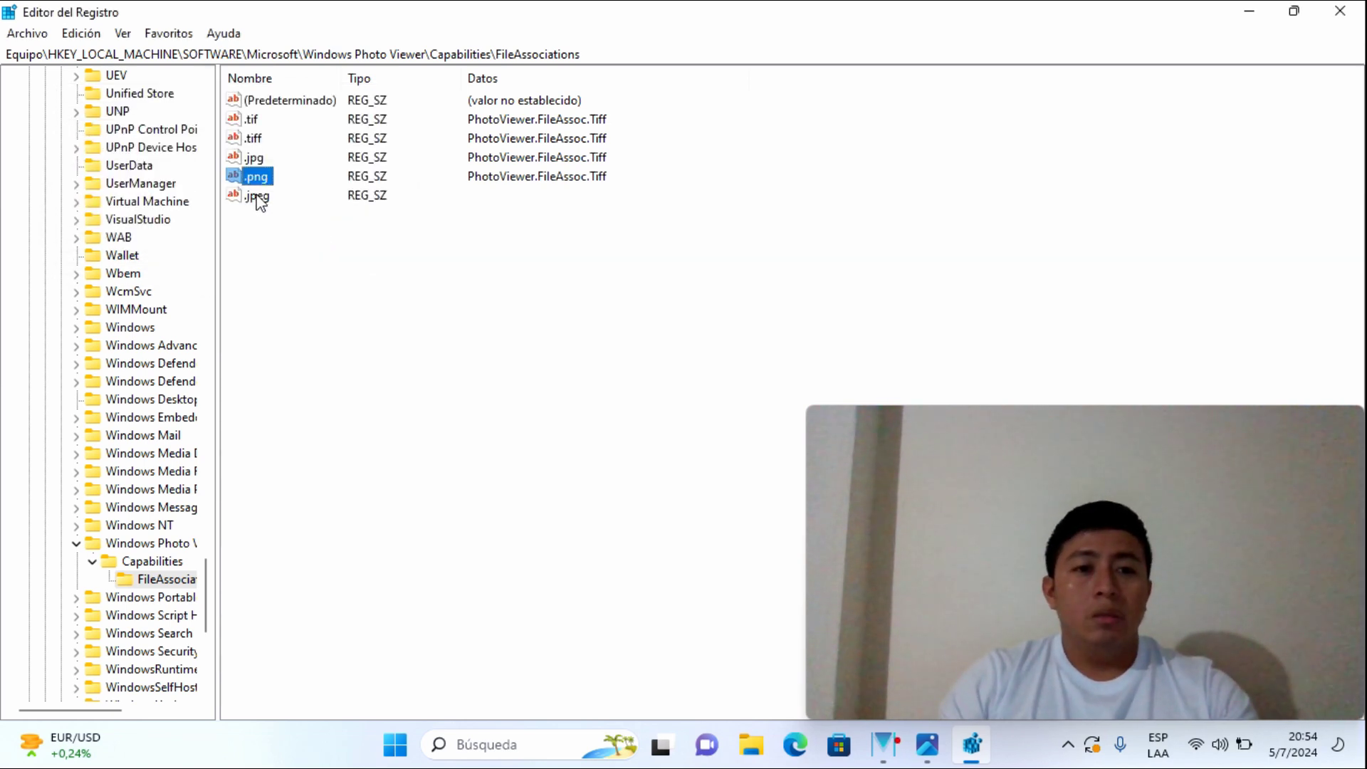
double_click(259, 194)
key("ctrl+v")
left_click(299, 229)
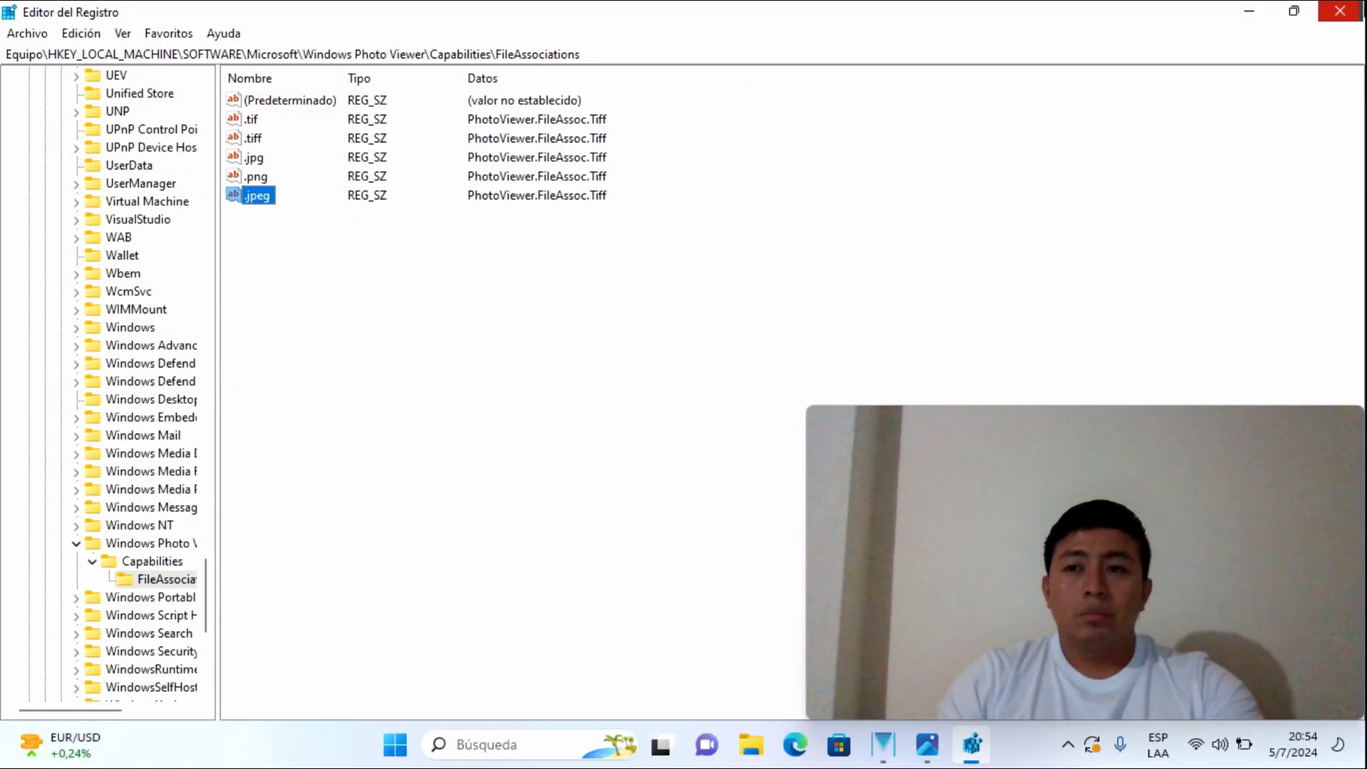
Step: Minimize the registry window, open the desktop's pineapple image once with Visualizador de fotos de Windows, view it maximized and close it
mouse_move(1278, 6)
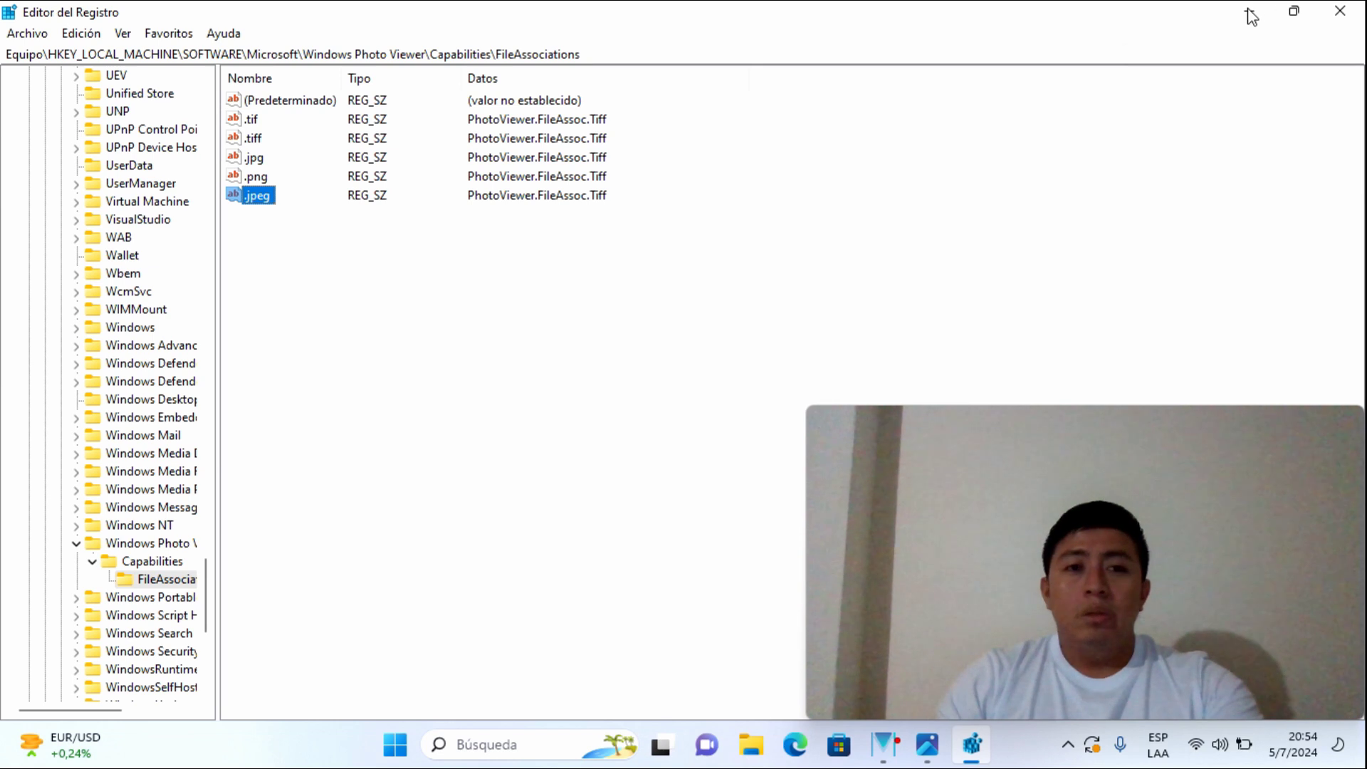
left_click(1249, 11)
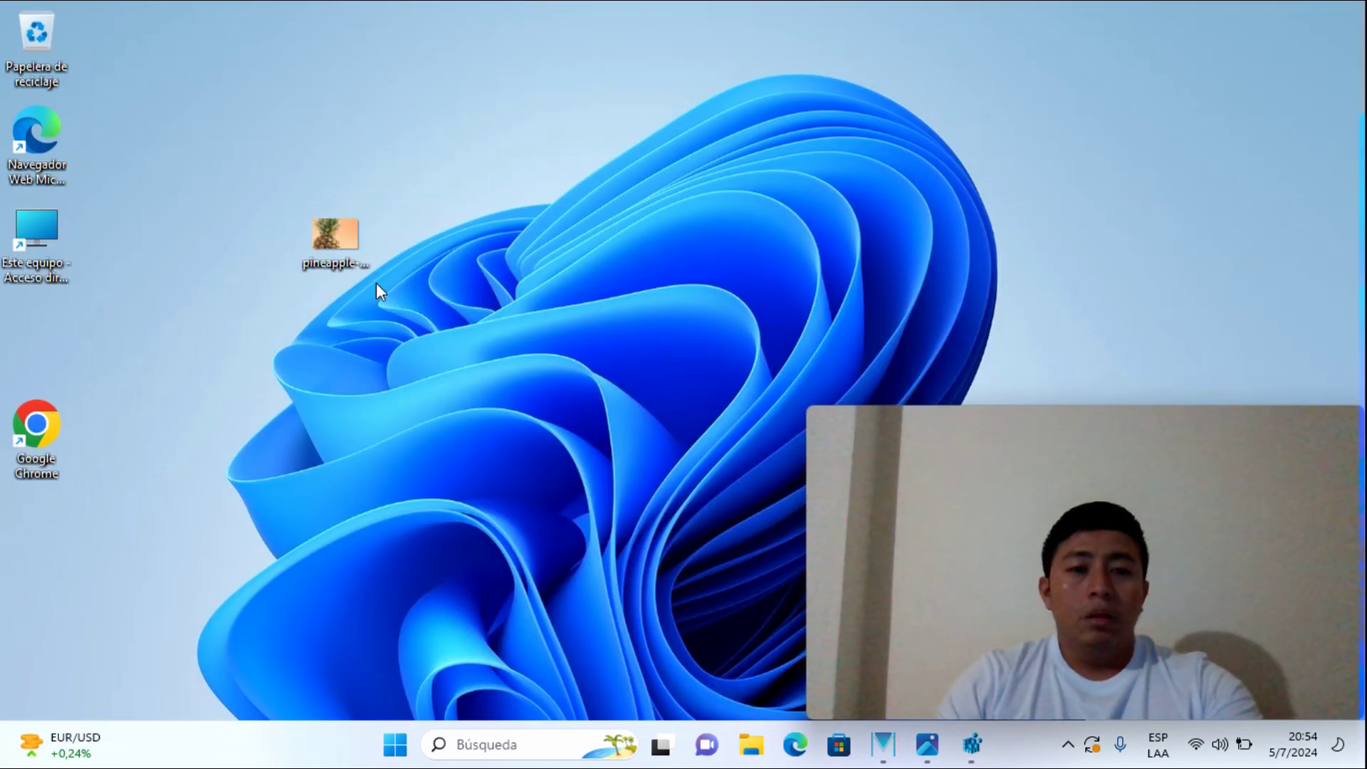
right_click(350, 242)
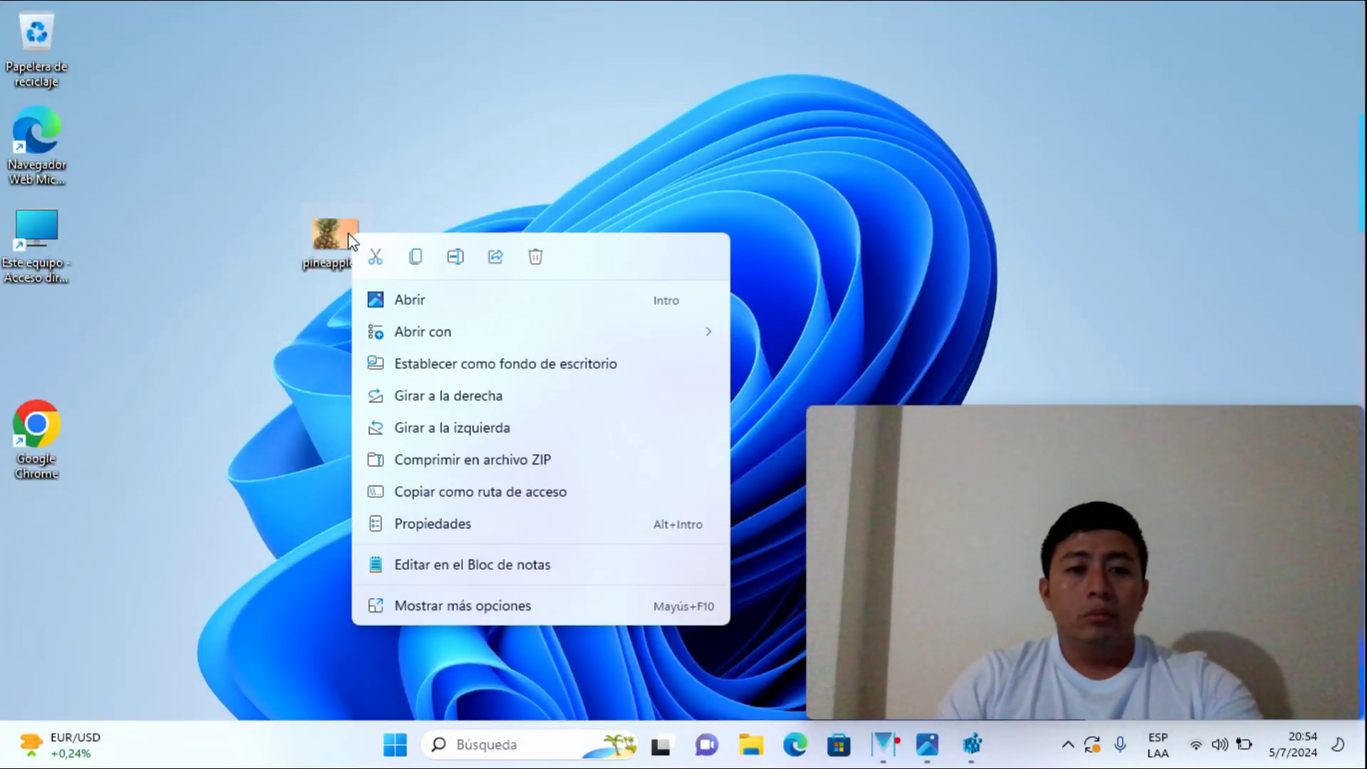
mouse_move(506, 338)
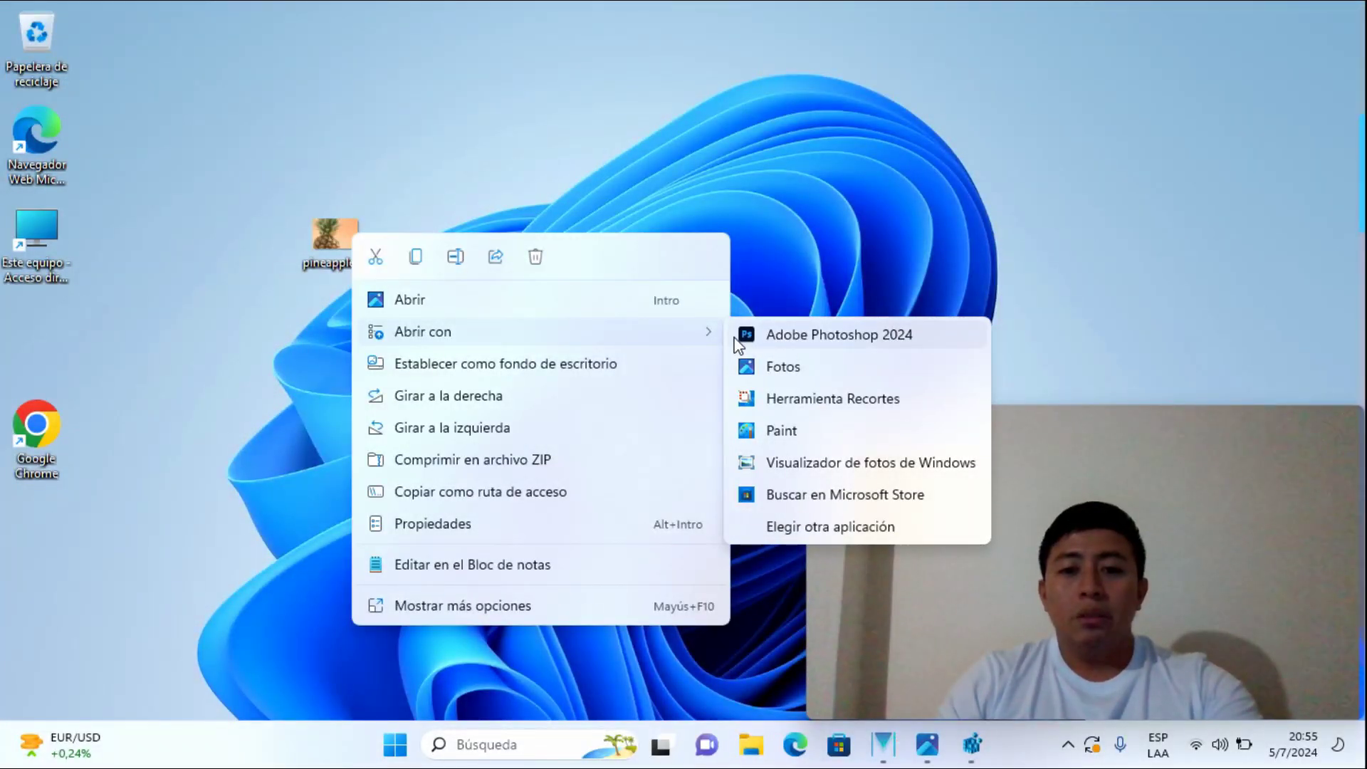
left_click(779, 464)
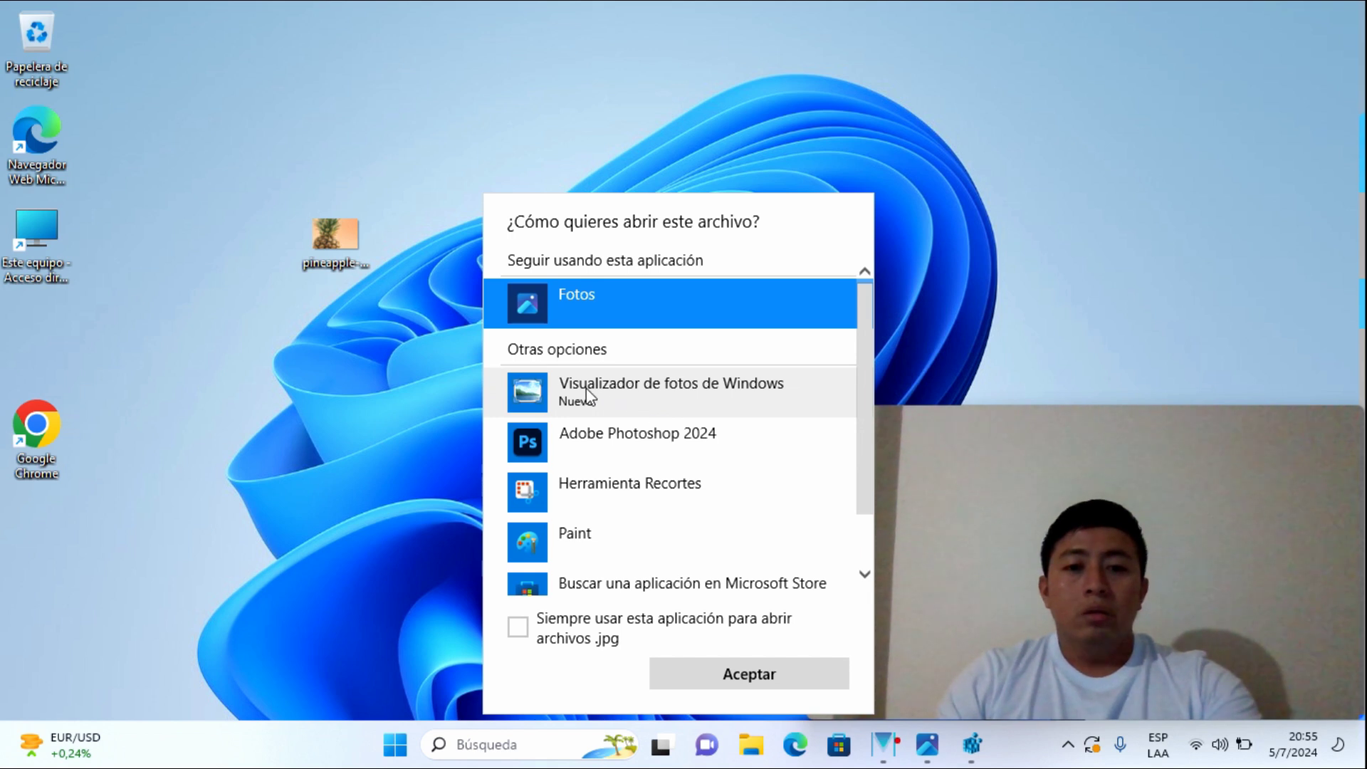
left_click(644, 396)
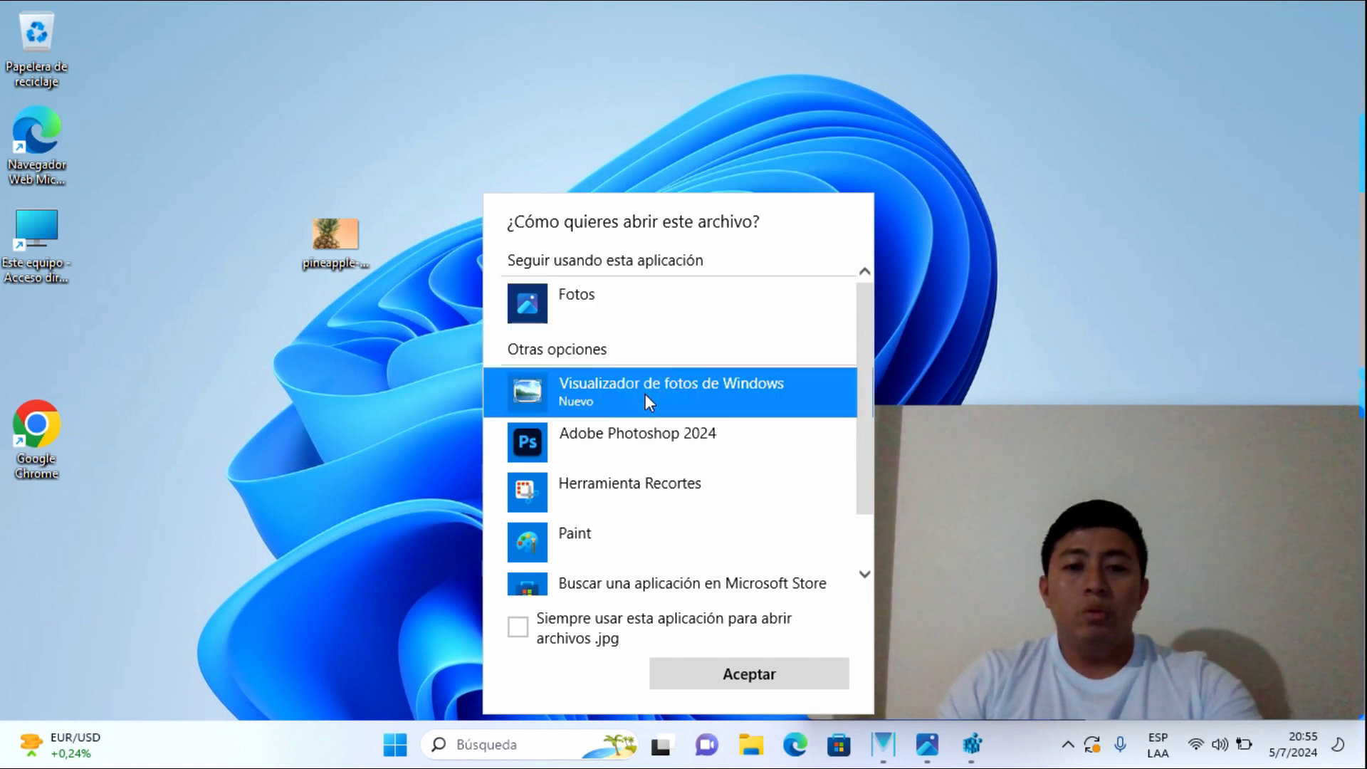
left_click(697, 670)
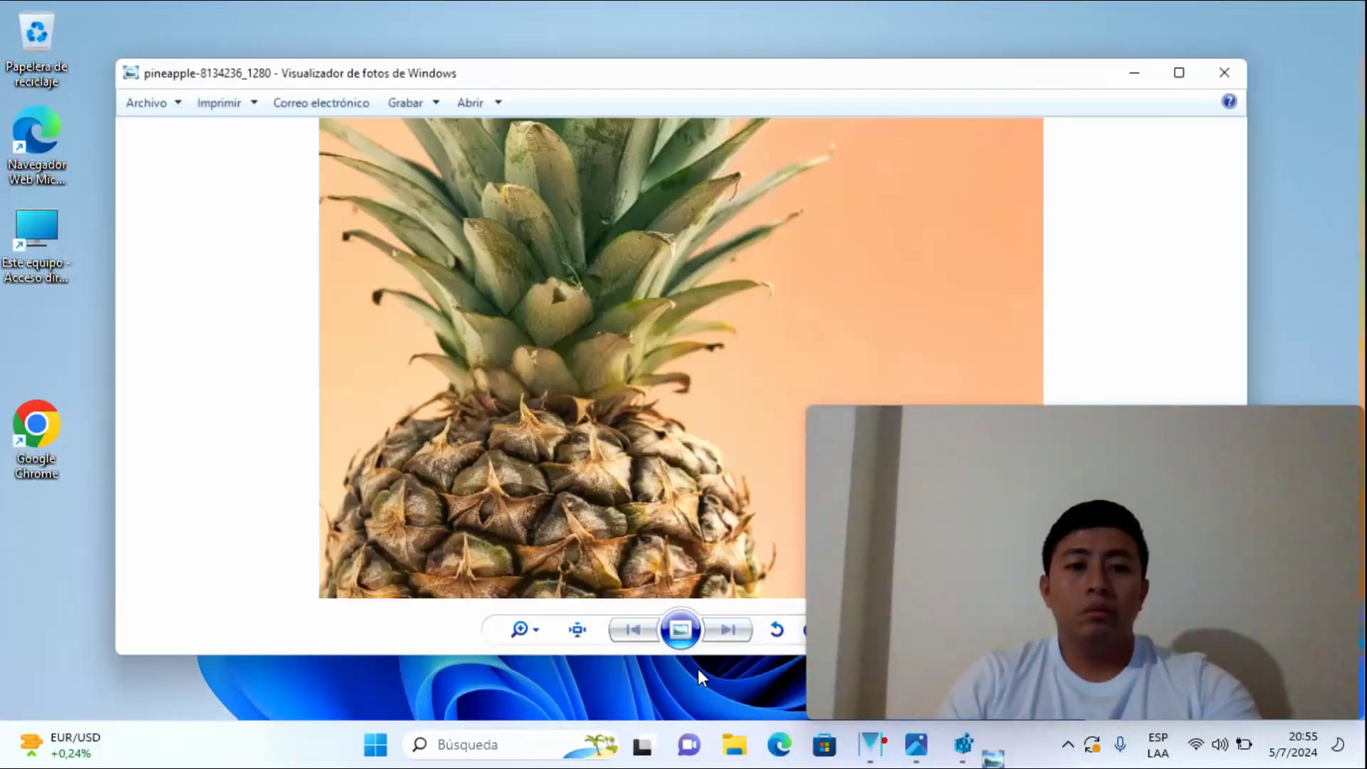
left_click(1185, 70)
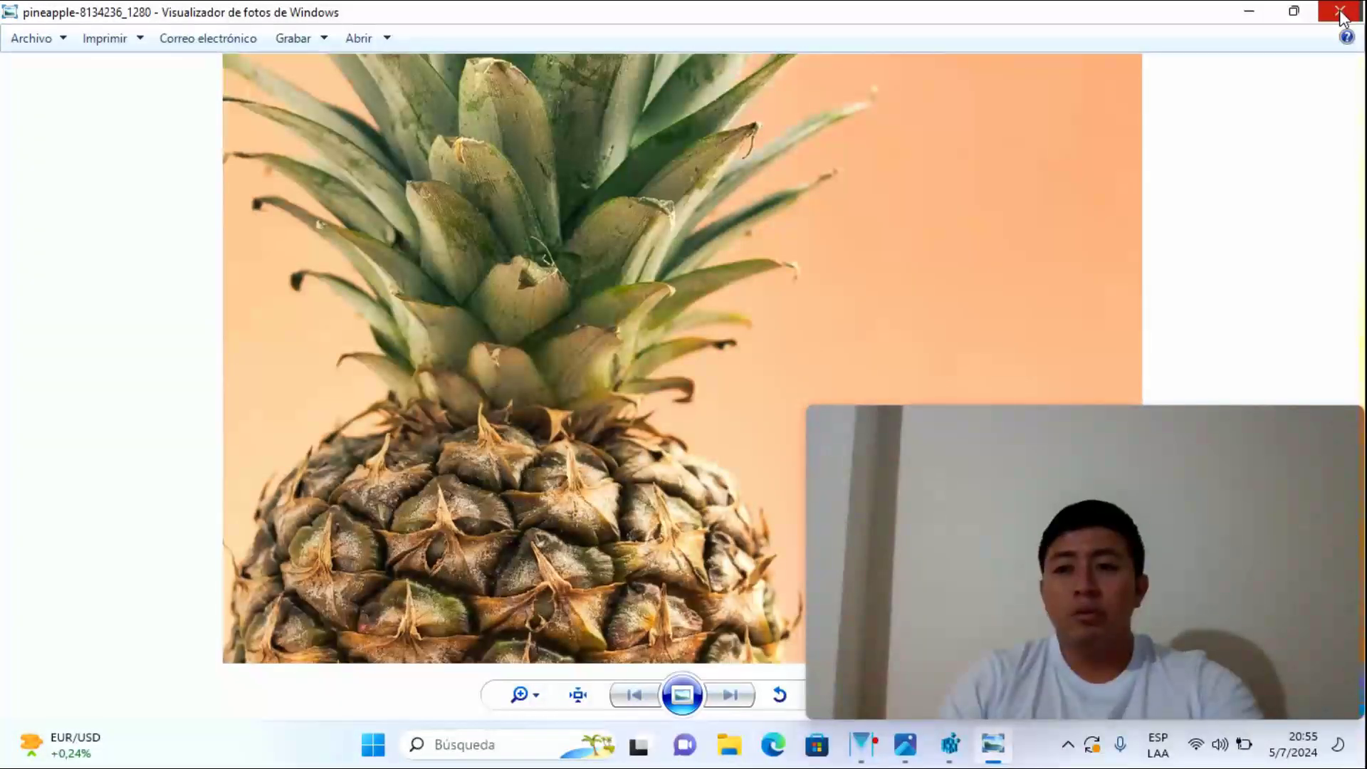
left_click(1341, 15)
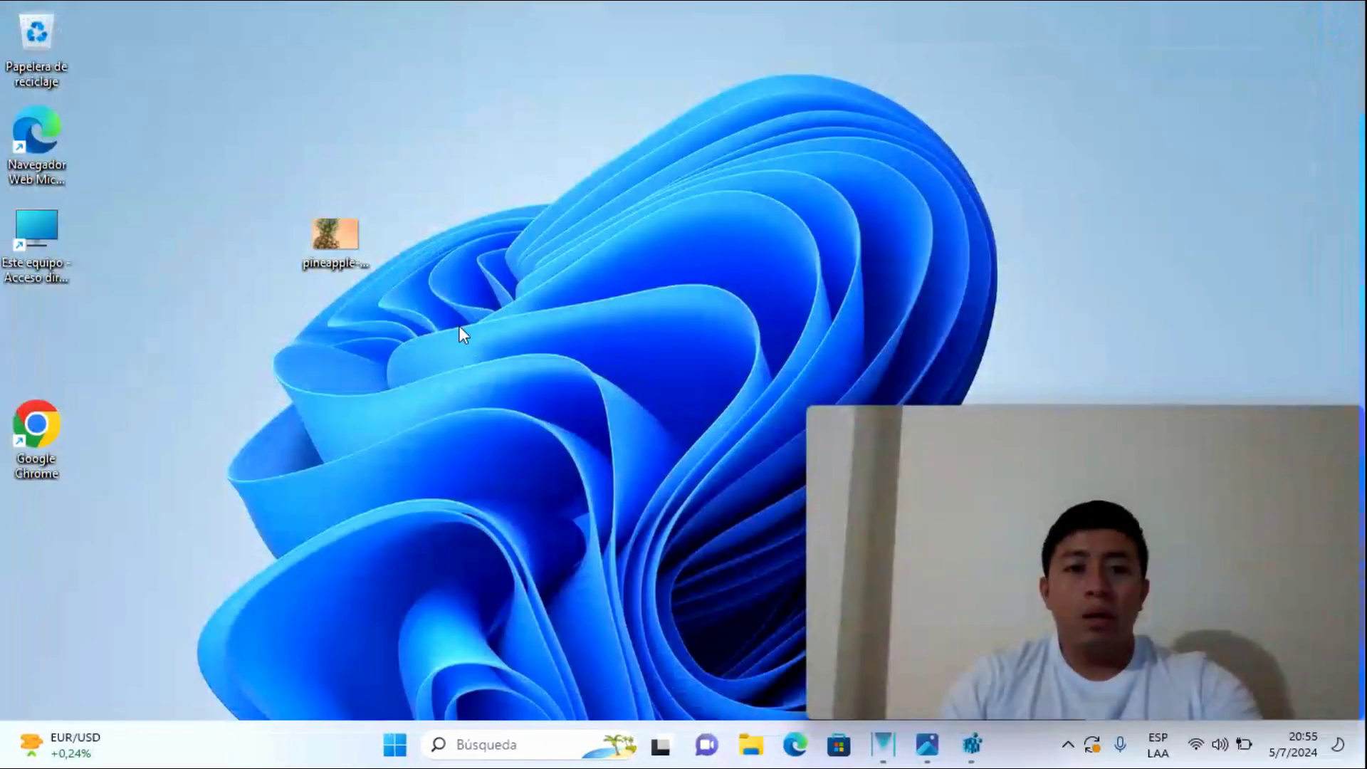
Step: In the pineapple image's properties, make Visualizador de fotos de Windows the default app for .jpg files and apply the change
right_click(347, 246)
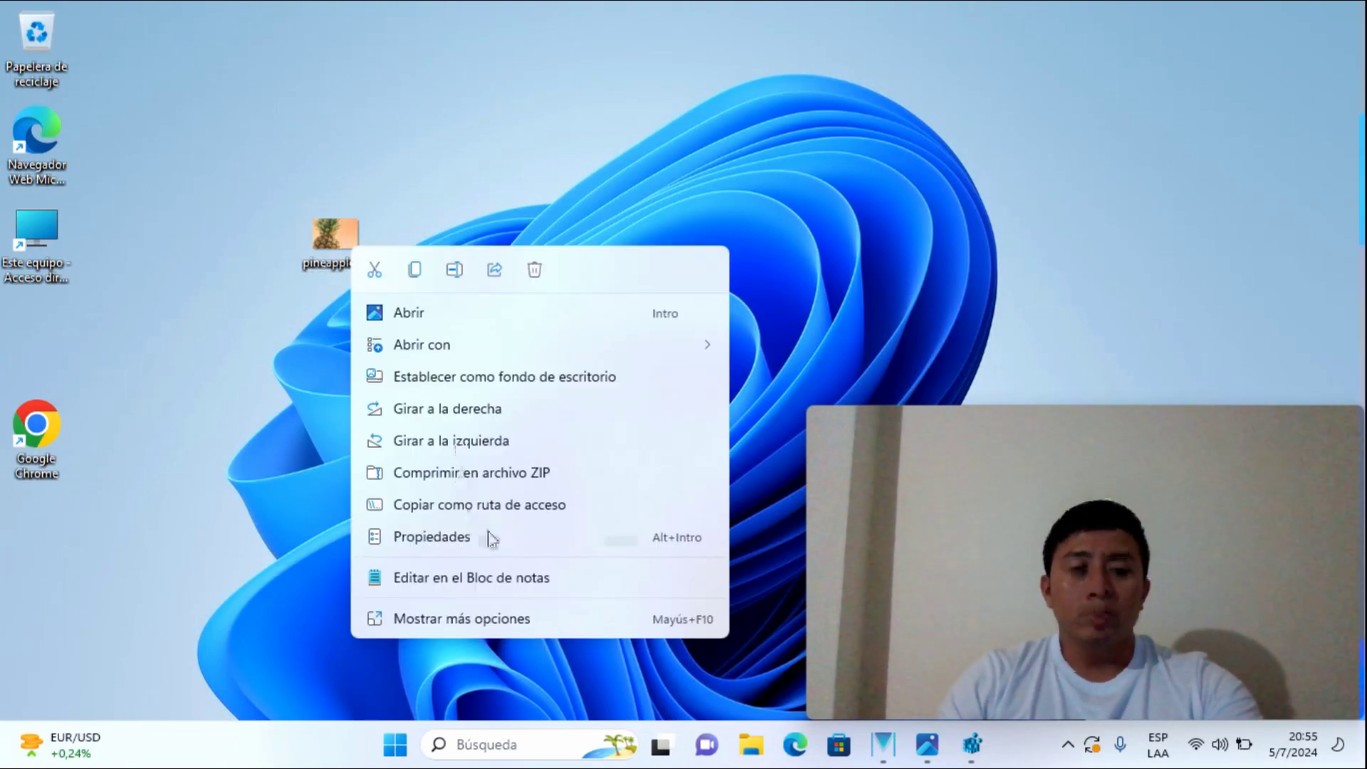
left_click(489, 539)
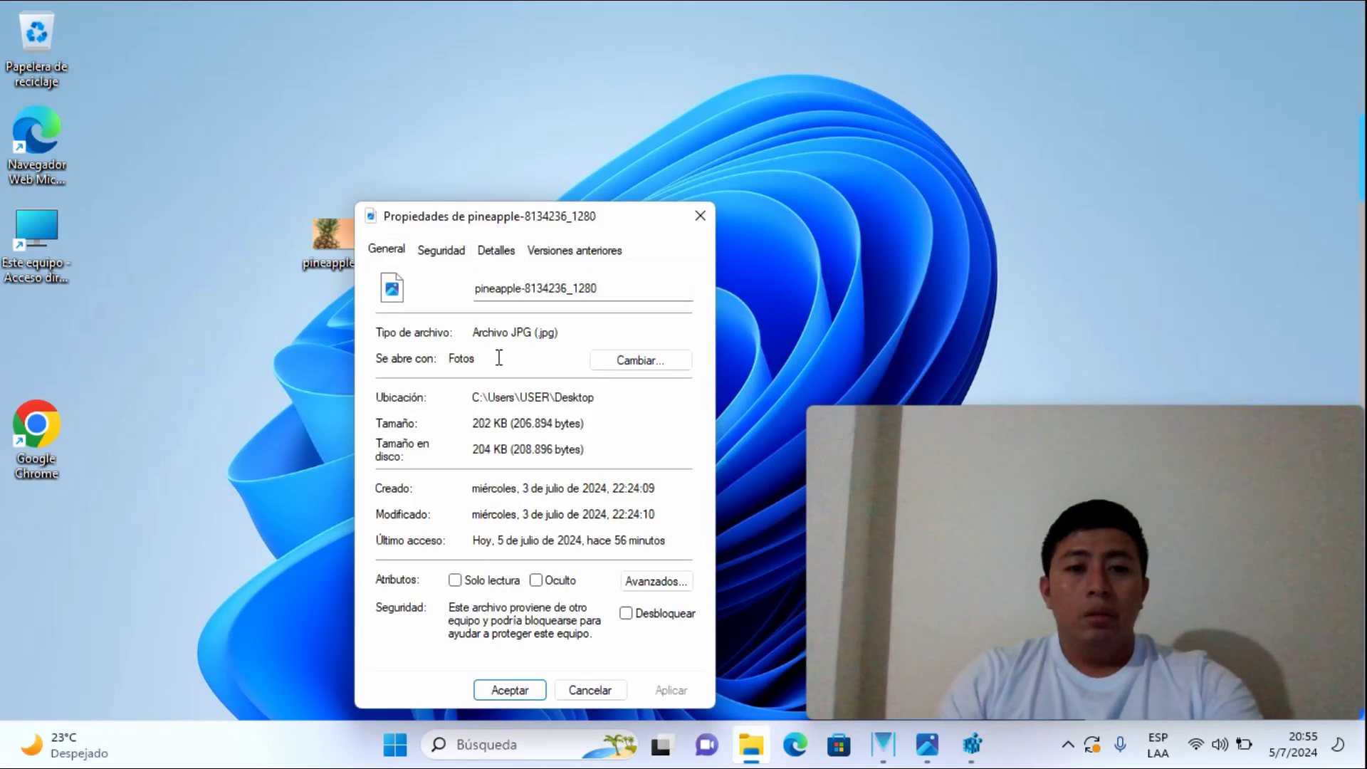
left_click(626, 365)
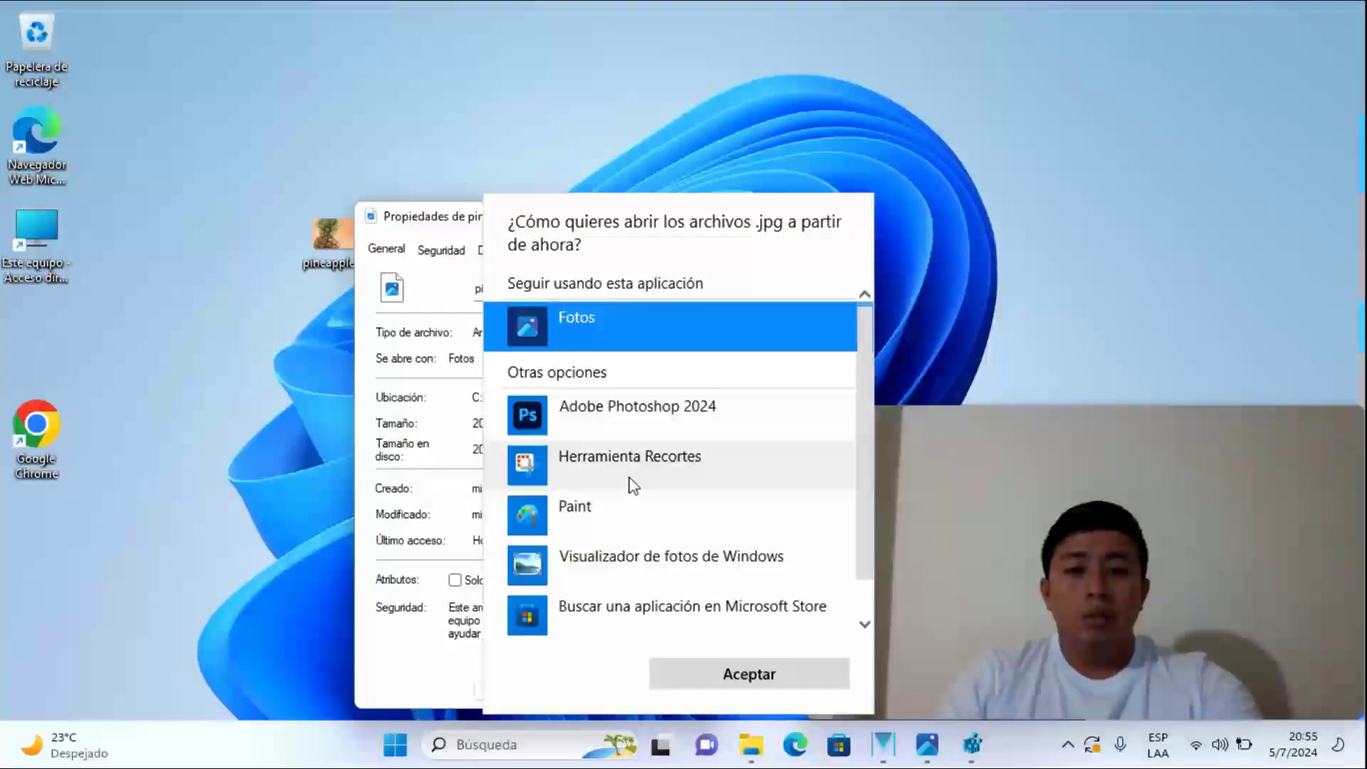
left_click(632, 559)
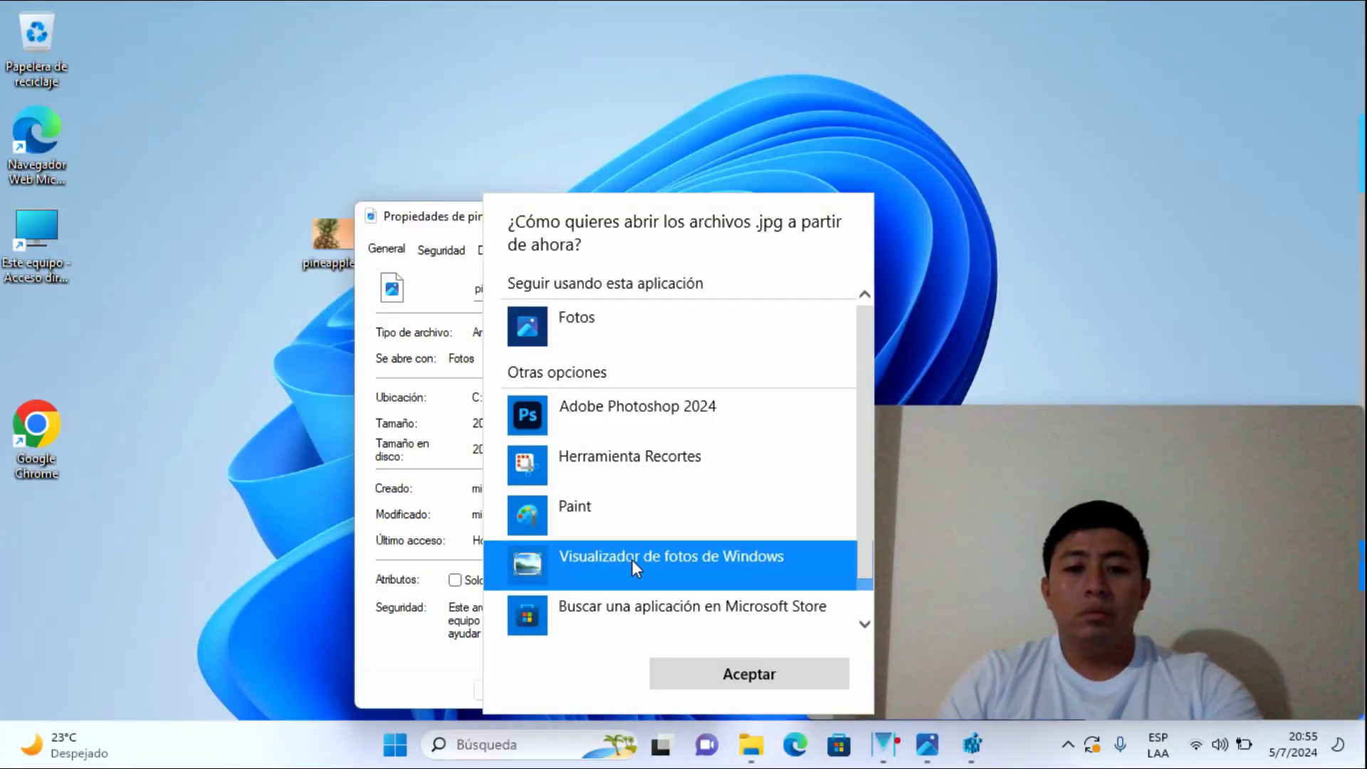
left_click(725, 667)
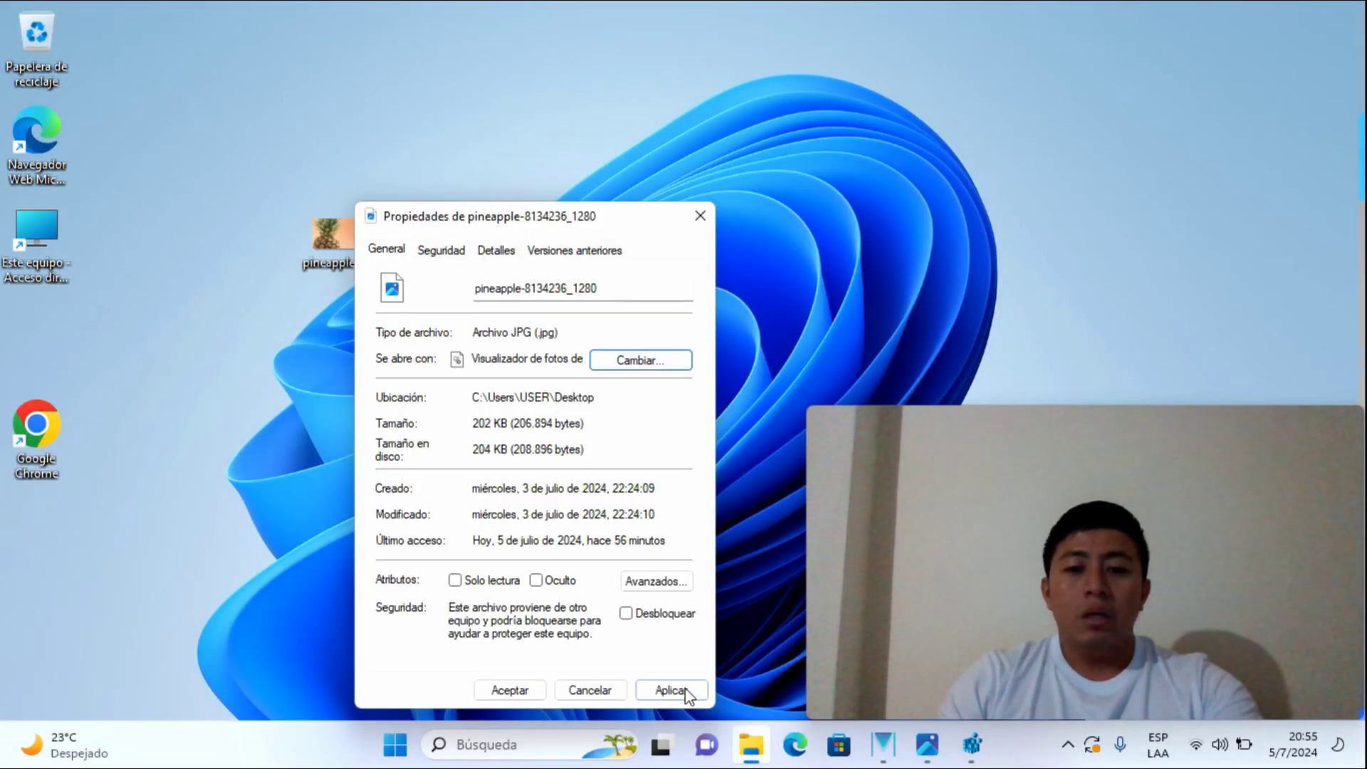
left_click(684, 692)
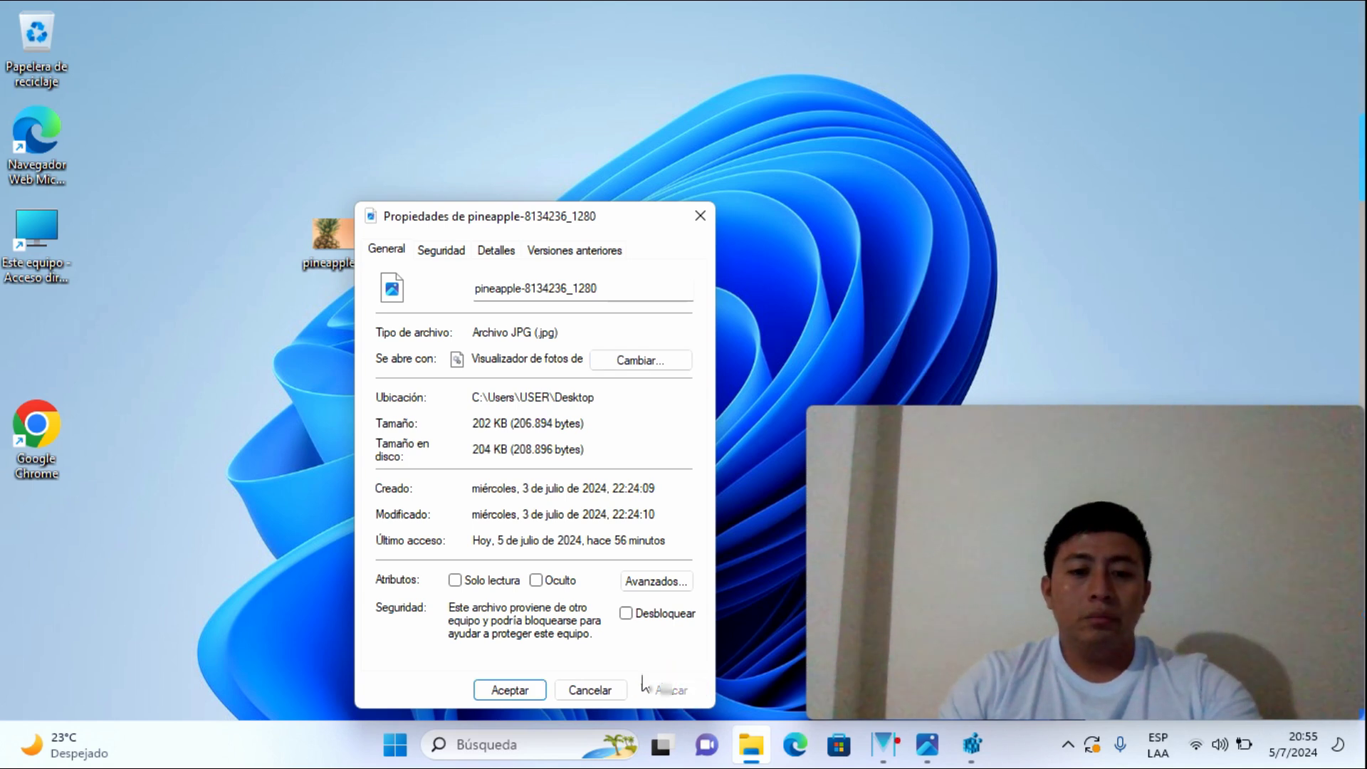
left_click(510, 690)
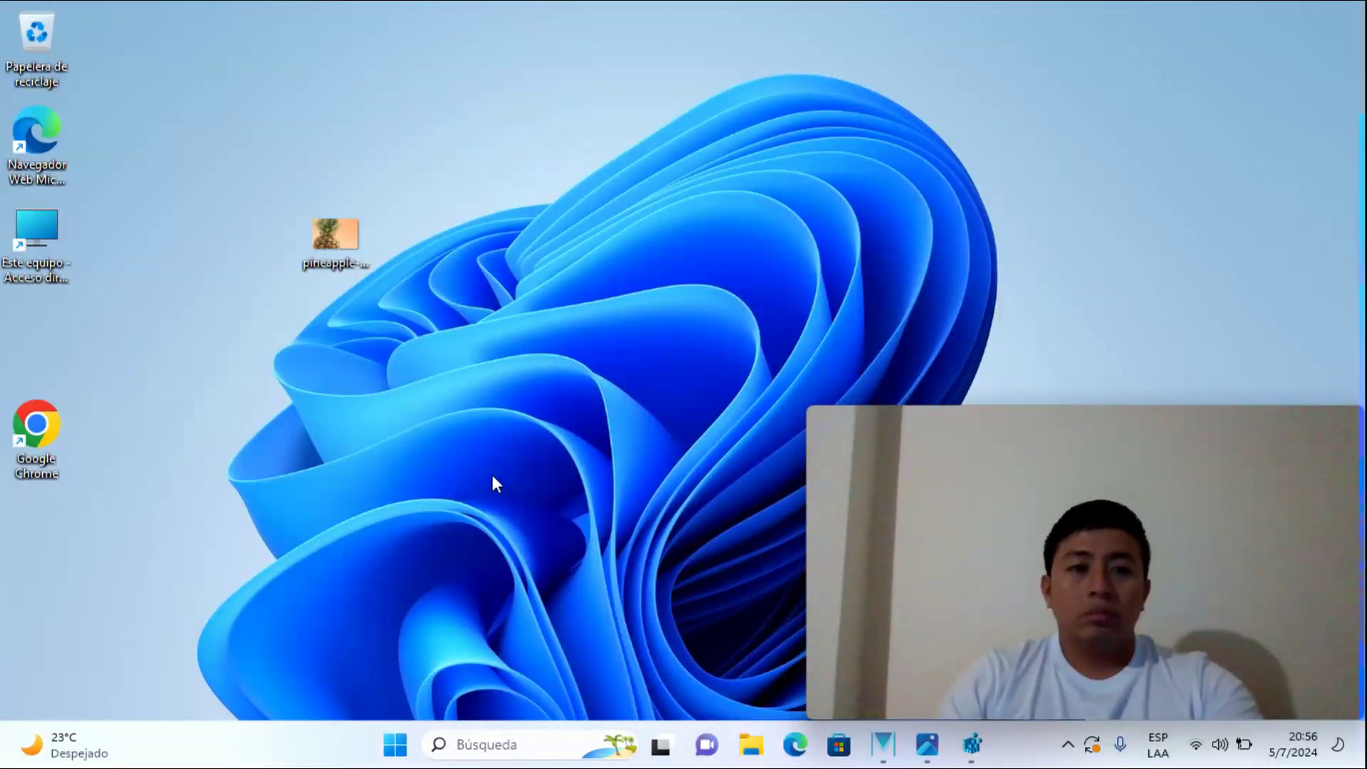
Step: Open the pineapple image with its default app and restore the viewer to a smaller, repositioned window
double_click(354, 233)
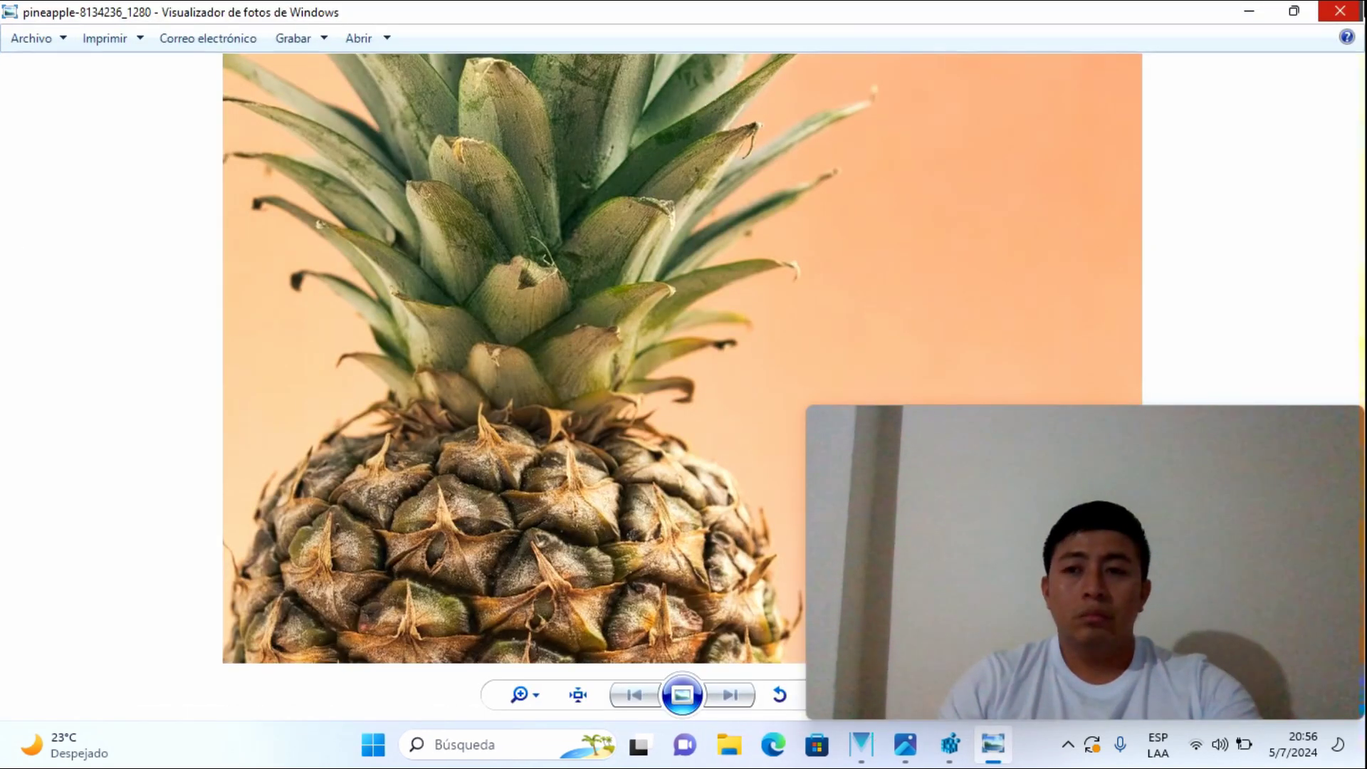
left_click(1294, 10)
mouse_move(991, 71)
left_mouse_down()
mouse_move(968, 87)
mouse_move(994, 93)
mouse_move(983, 87)
left_mouse_up()
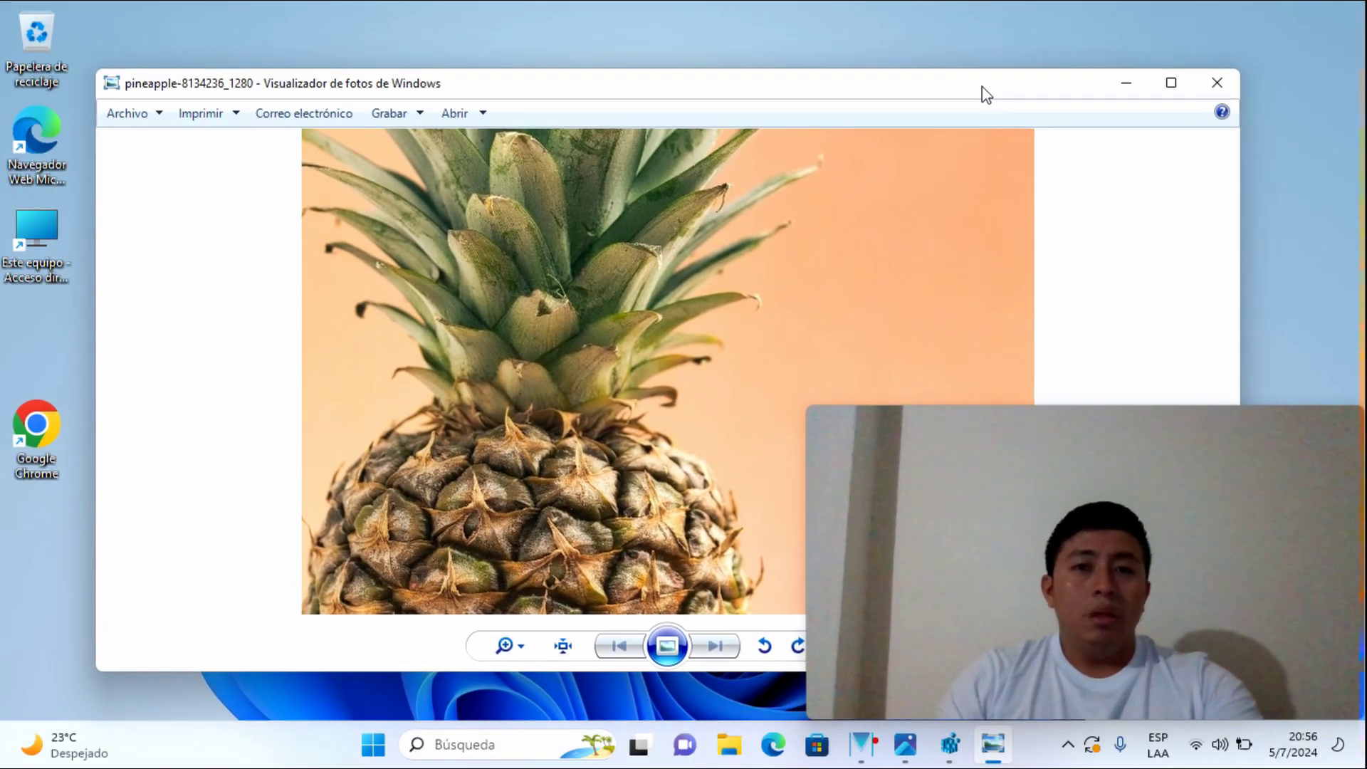